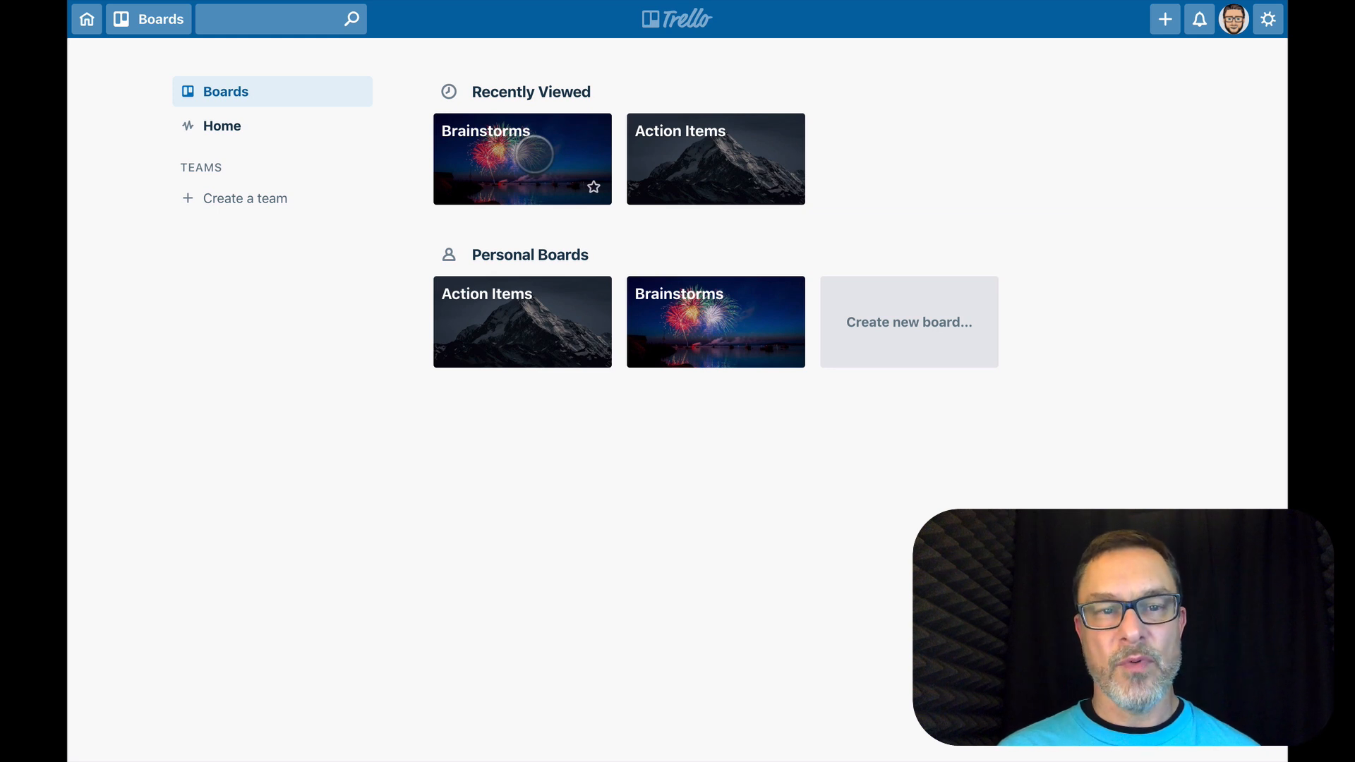
Look over the Brainstorms and Action Items boards, ending on the Brainstorms board
{"action": "left_click", "coordinate": [533, 154]}
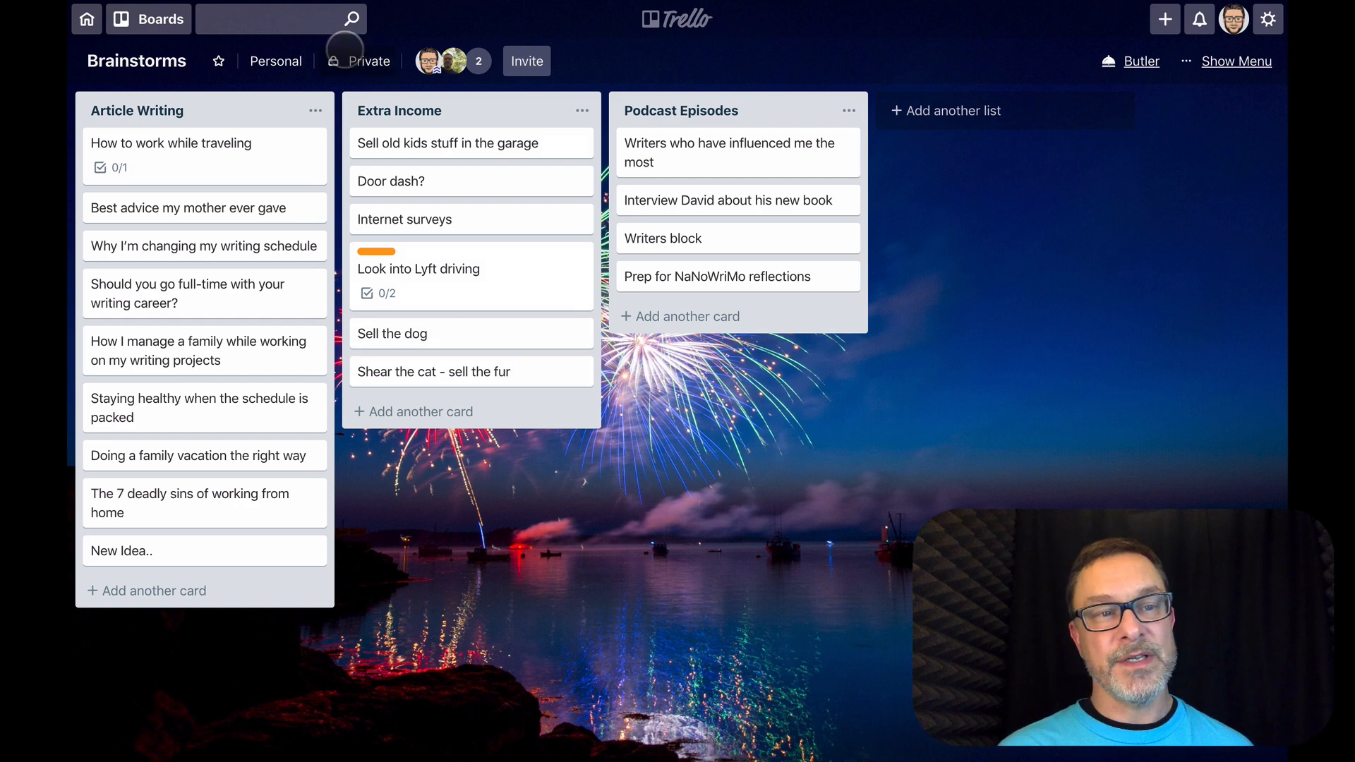
{"action": "left_click", "coordinate": [151, 23]}
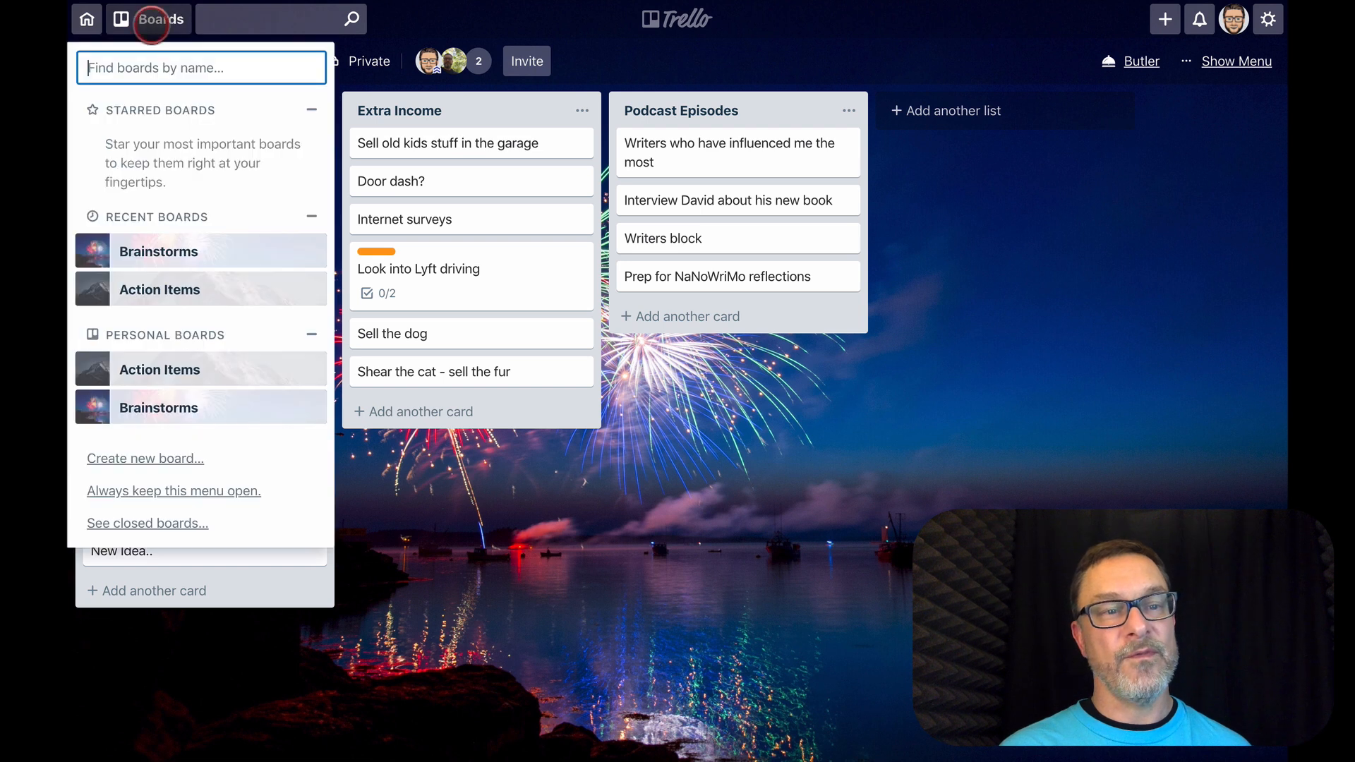
{"action": "left_click", "coordinate": [157, 289]}
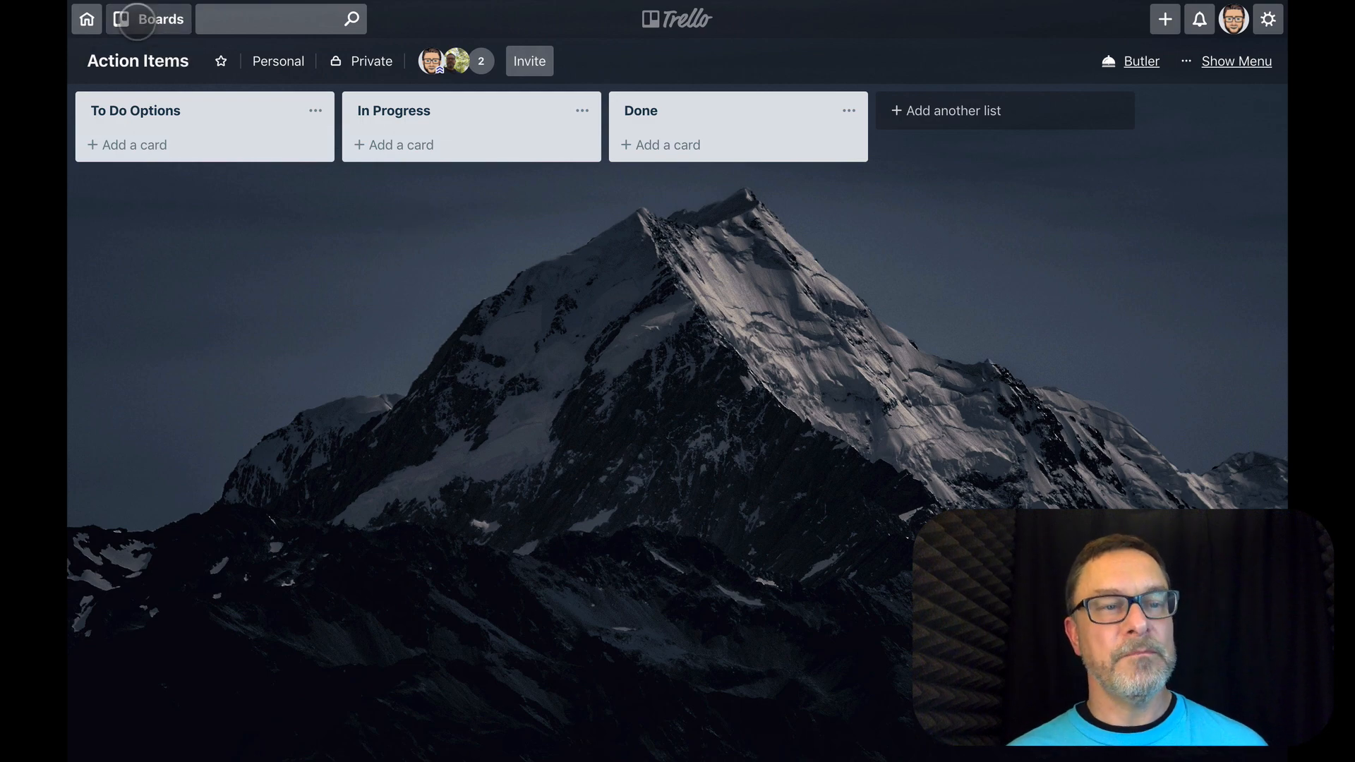
{"action": "left_click", "coordinate": [136, 22]}
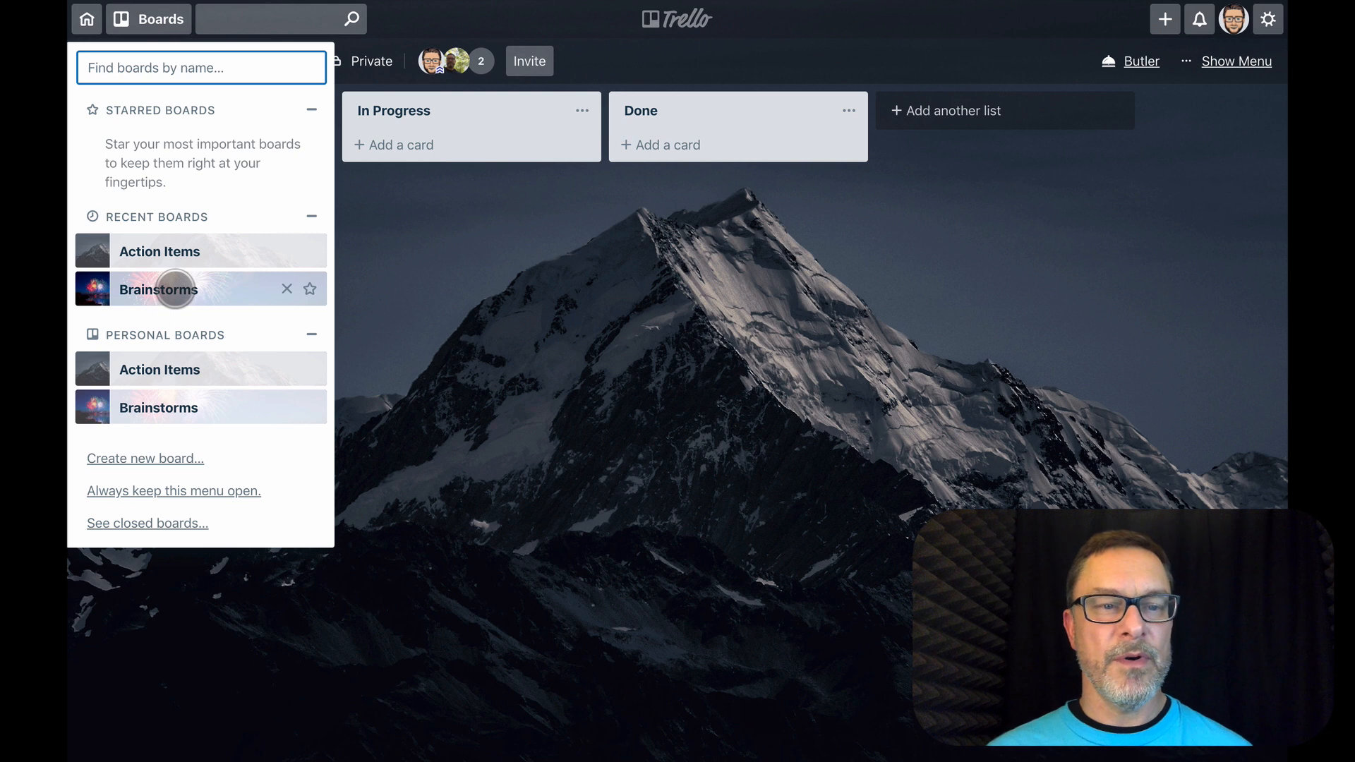
{"action": "left_click", "coordinate": [174, 289]}
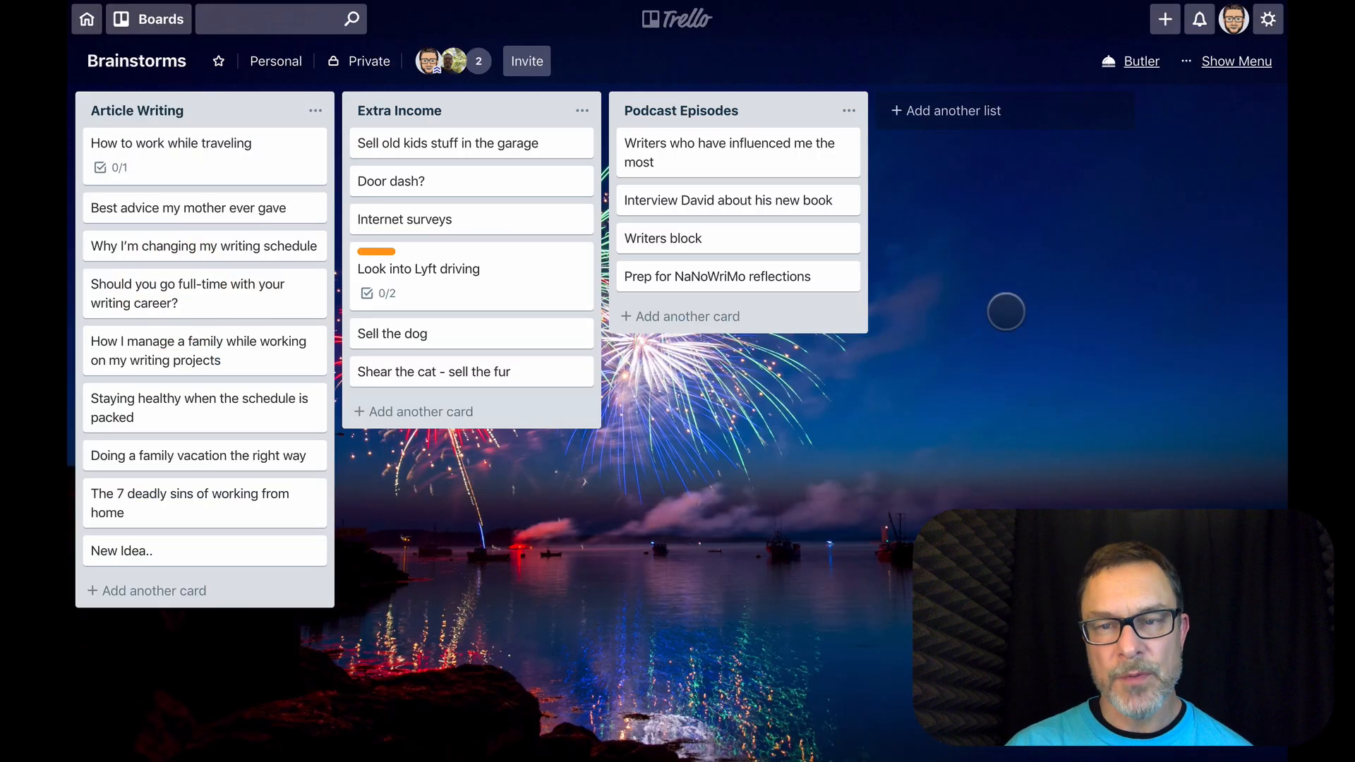
Review the labels defined on the Brainstorms board, then return to its additional board options
{"action": "left_click", "coordinate": [1227, 62]}
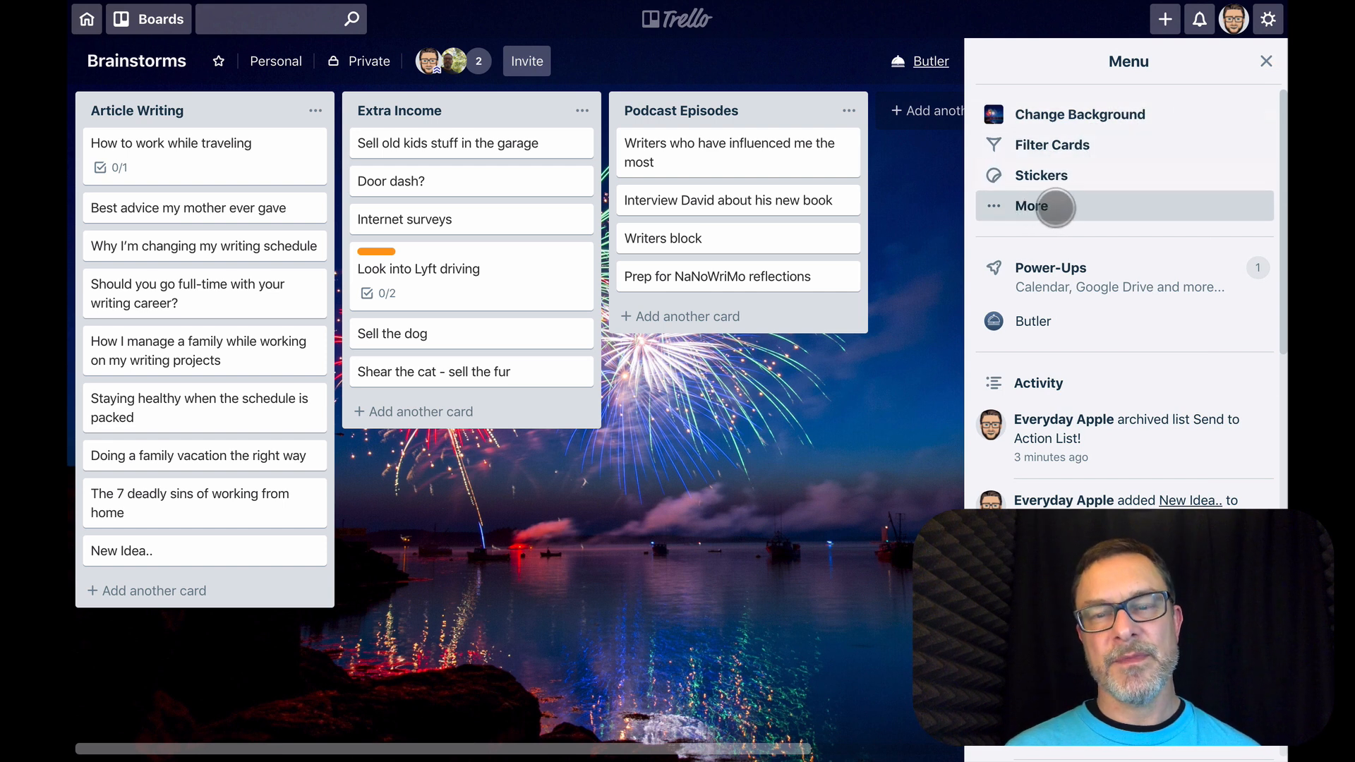
{"action": "left_click", "coordinate": [1266, 61]}
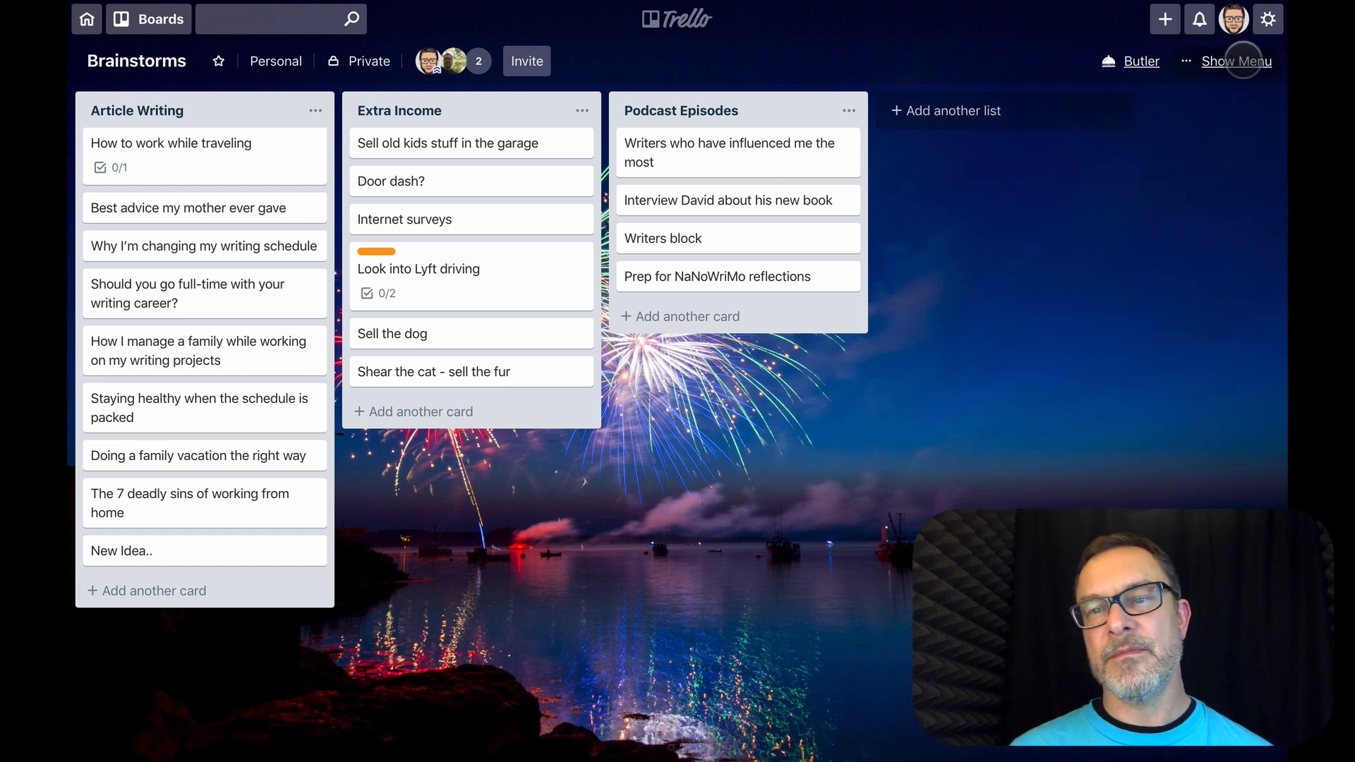
{"action": "left_click", "coordinate": [1233, 61]}
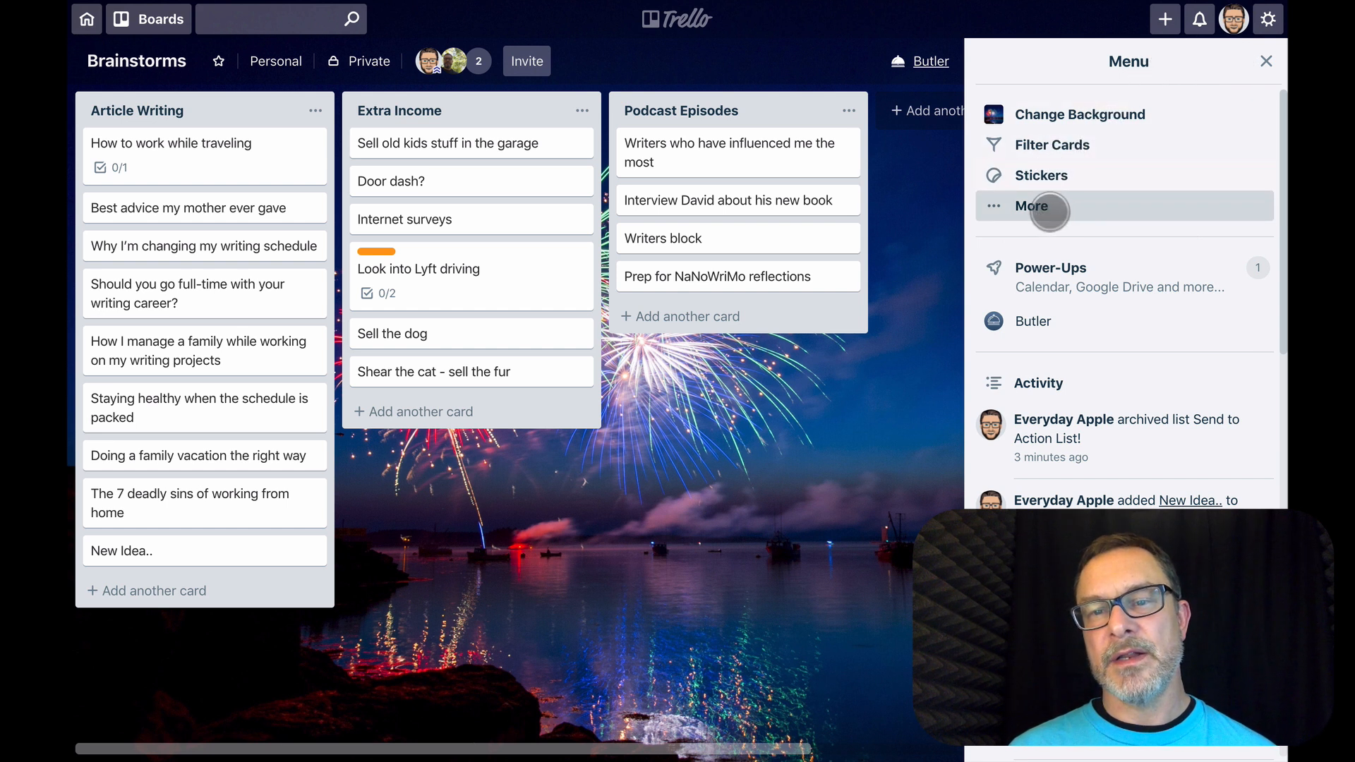
{"action": "left_click", "coordinate": [1049, 211]}
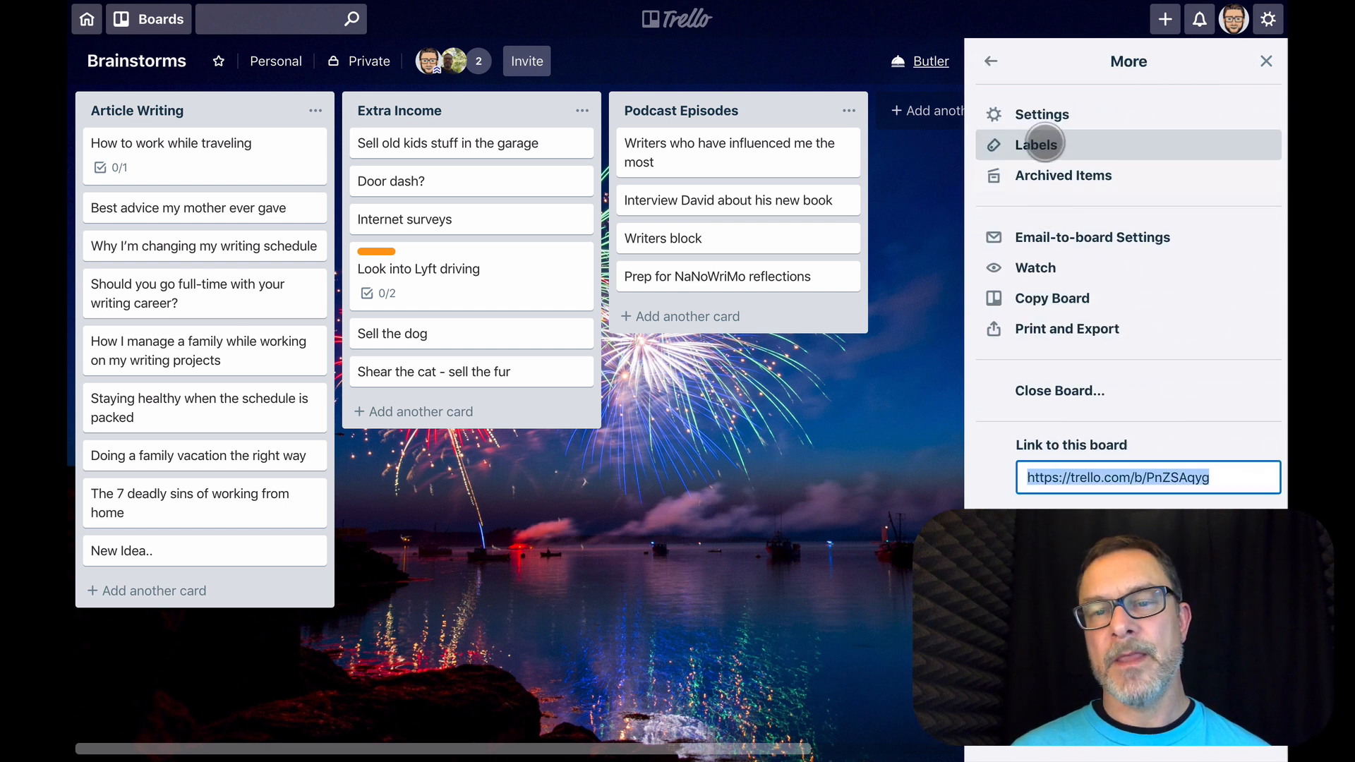
{"action": "left_click", "coordinate": [1043, 143]}
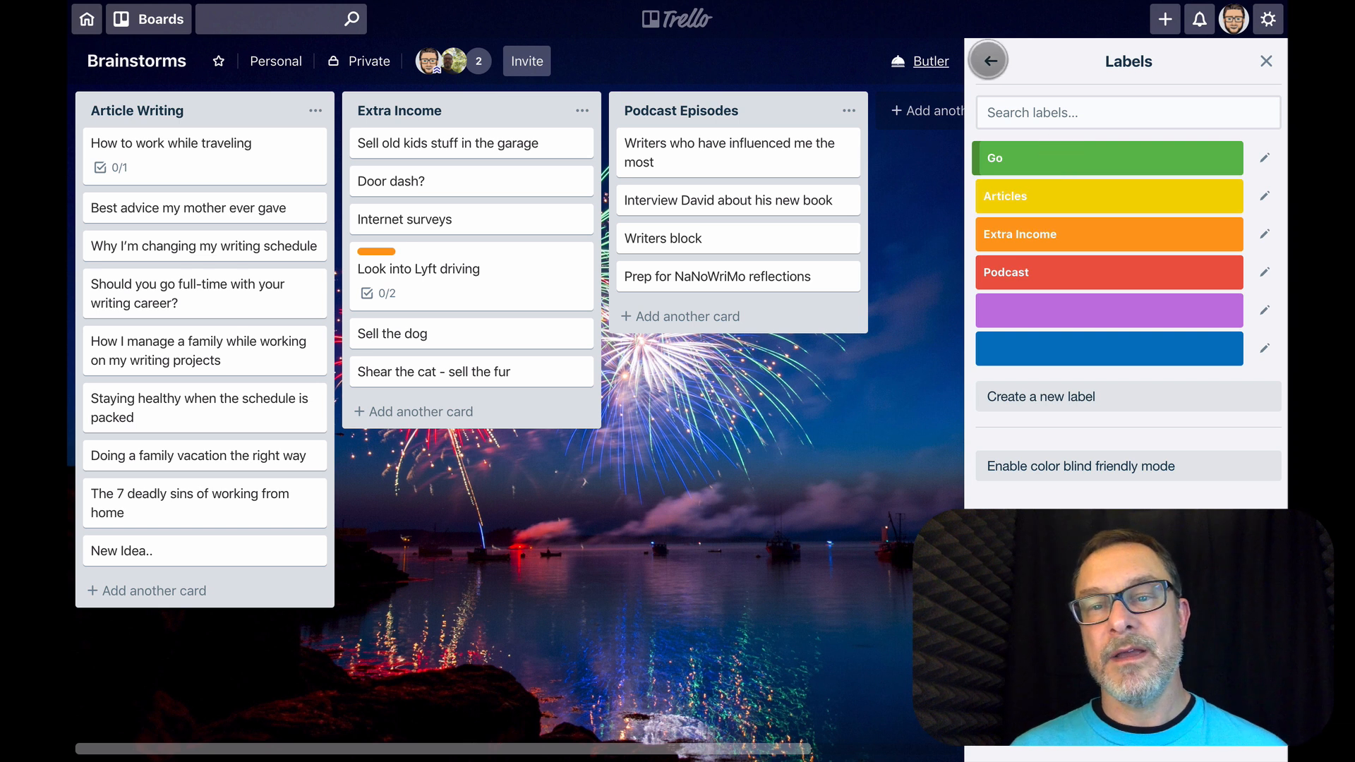
{"action": "left_click", "coordinate": [988, 60]}
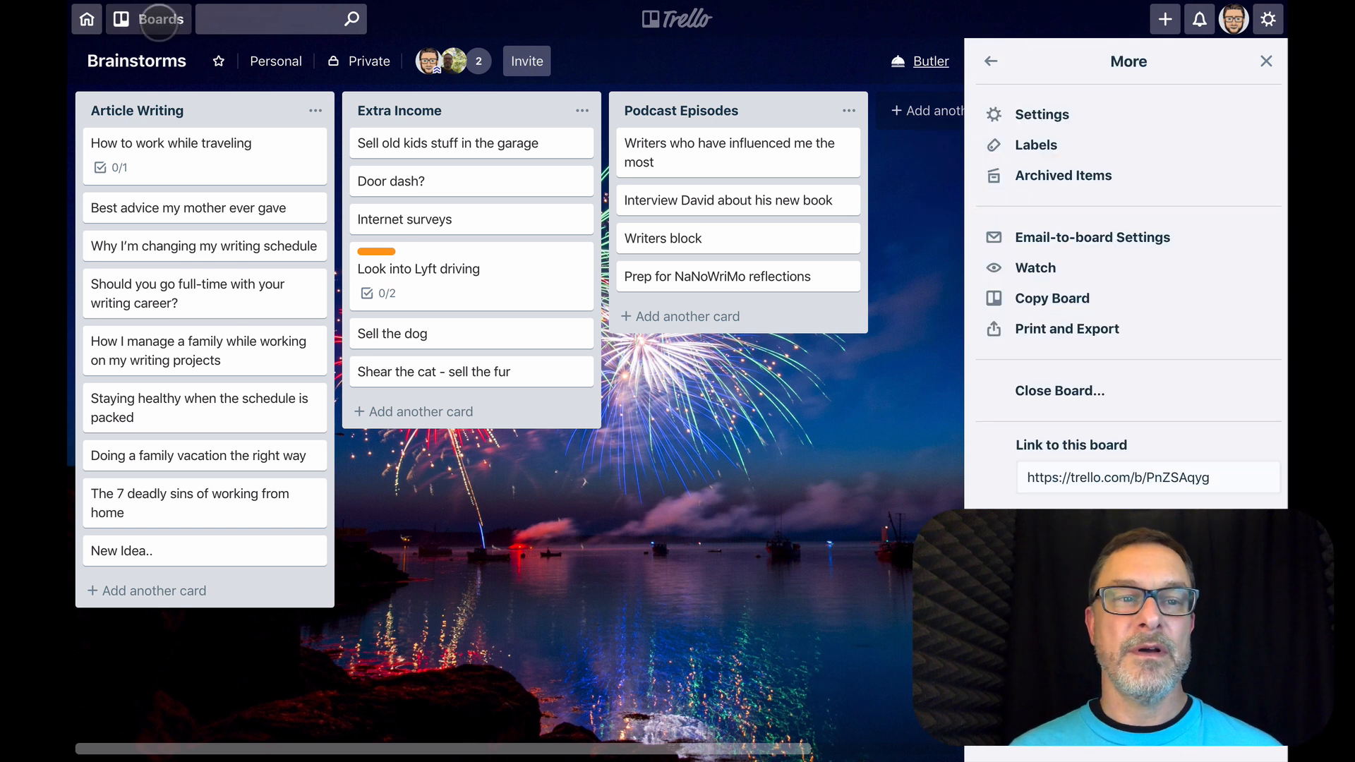
Switch to the Action Items board and review its labels
{"action": "left_click", "coordinate": [150, 19]}
{"action": "left_click", "coordinate": [161, 290]}
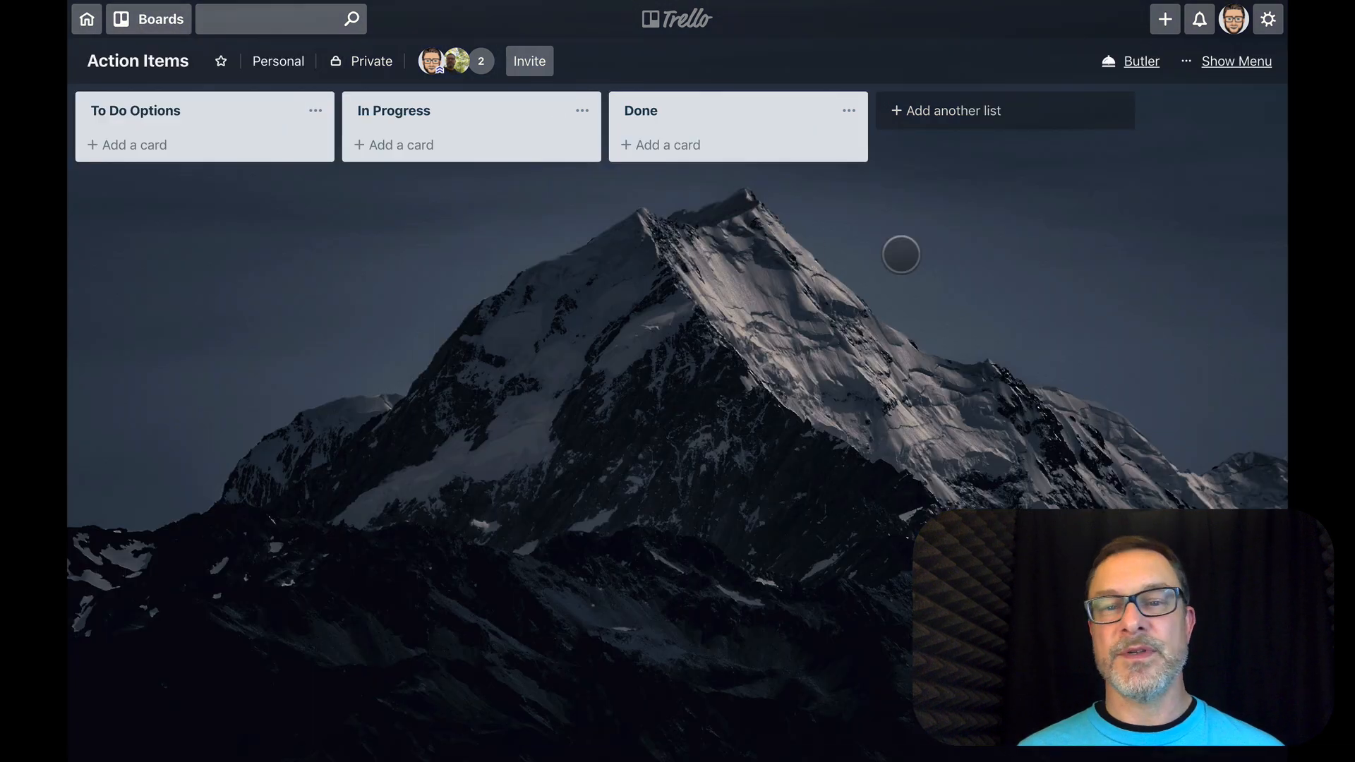
{"action": "left_click", "coordinate": [1213, 61]}
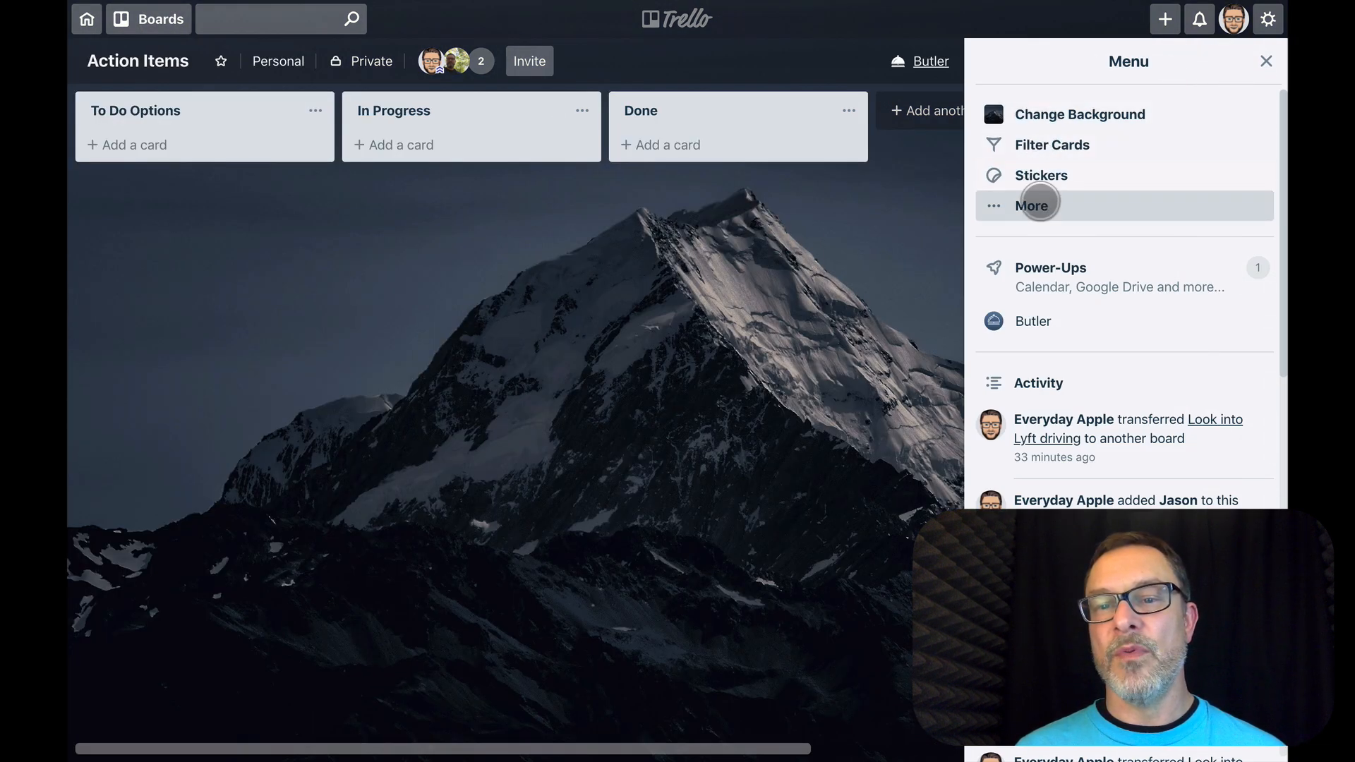
{"action": "left_click", "coordinate": [1036, 202]}
{"action": "left_click", "coordinate": [1032, 144]}
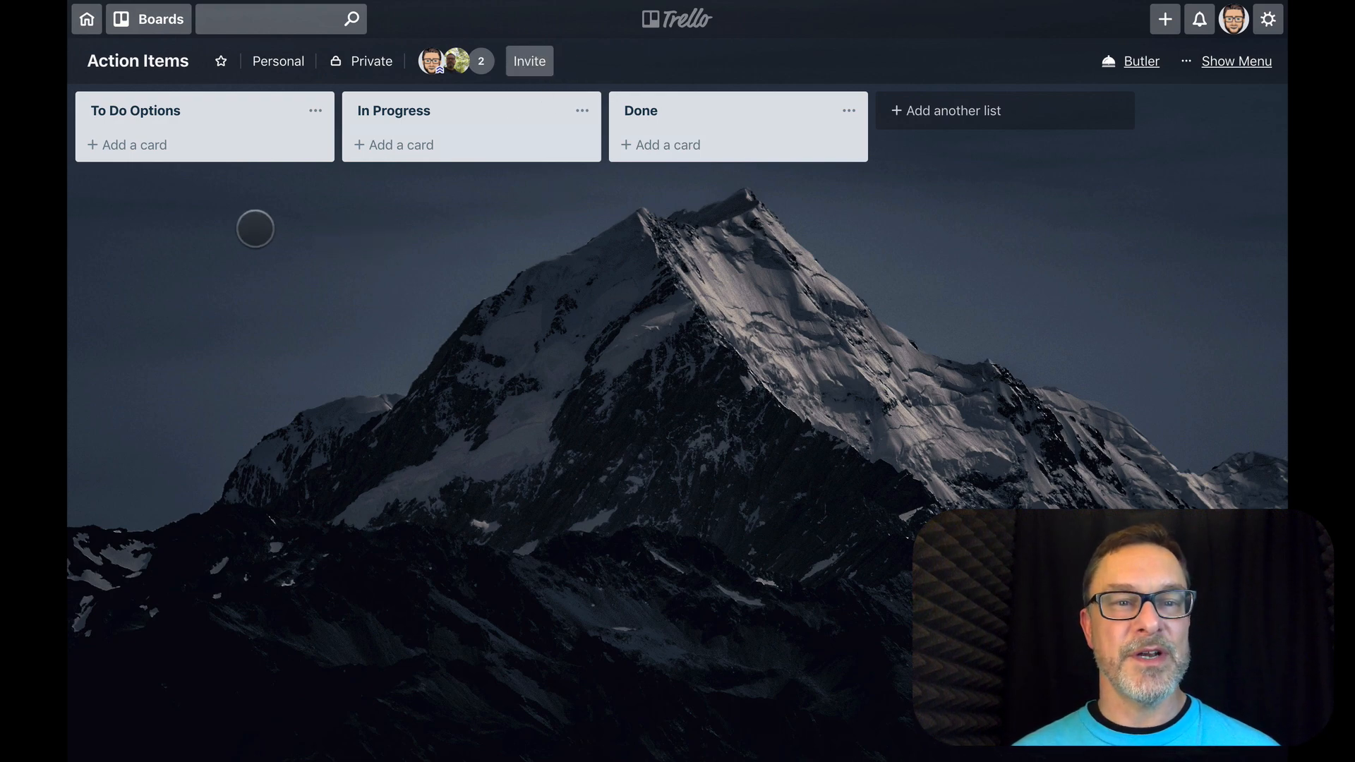
Return to the Brainstorms board and hide its board menu
{"action": "left_click", "coordinate": [151, 20]}
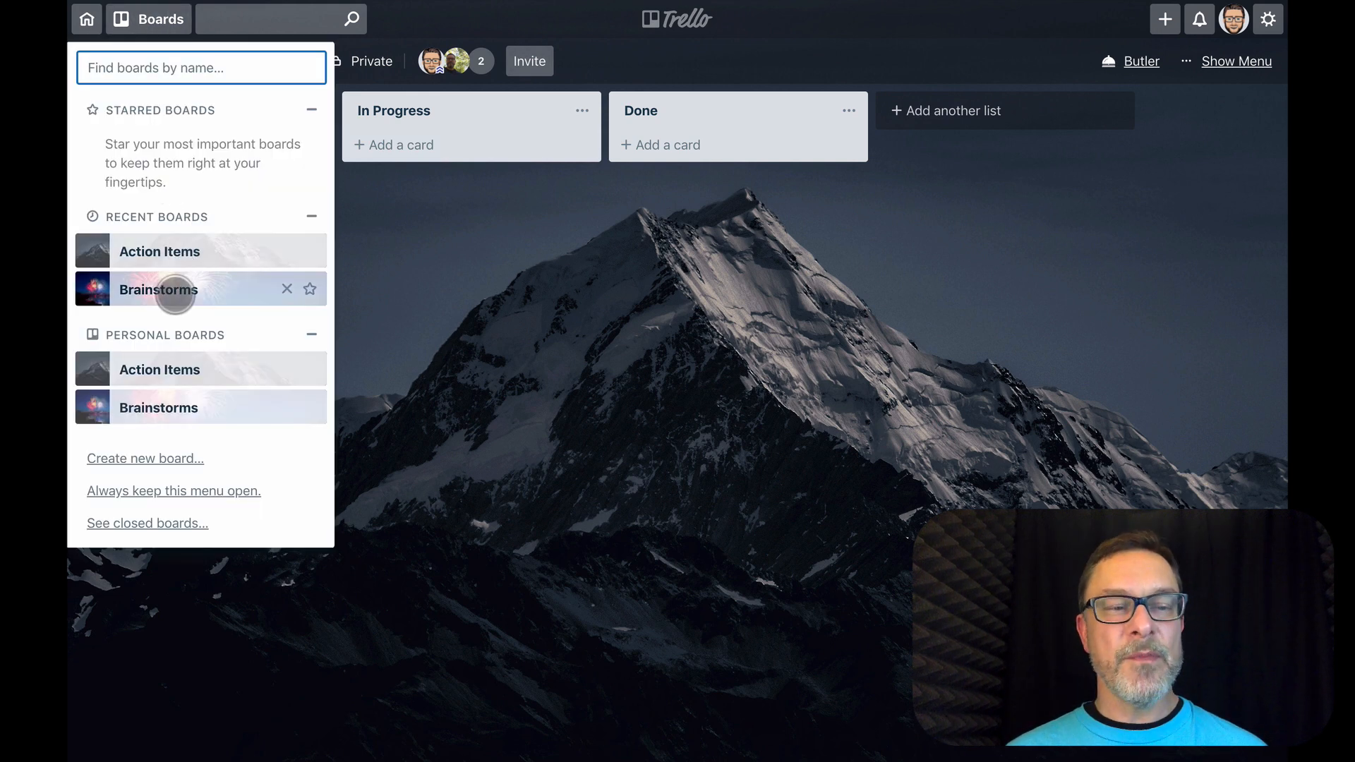
{"action": "left_click", "coordinate": [174, 290]}
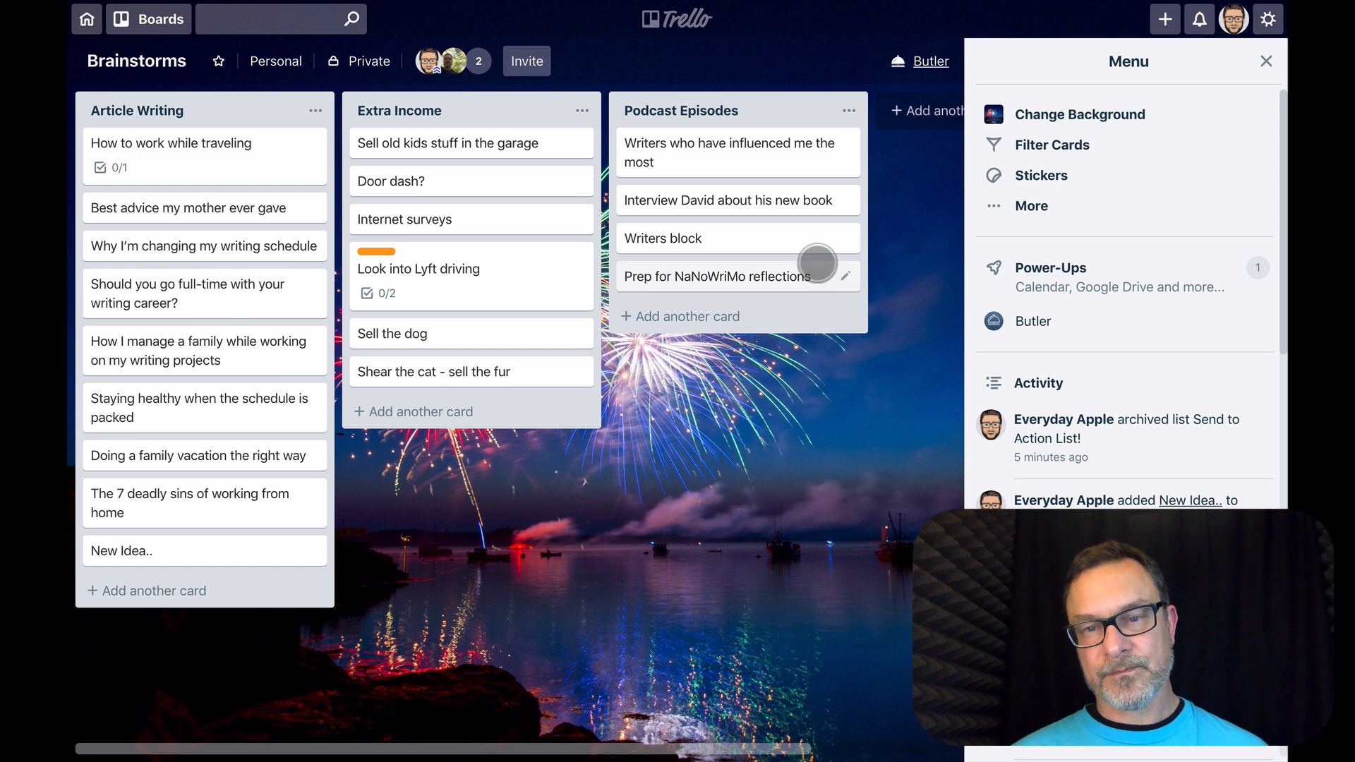
{"action": "left_click", "coordinate": [1265, 62]}
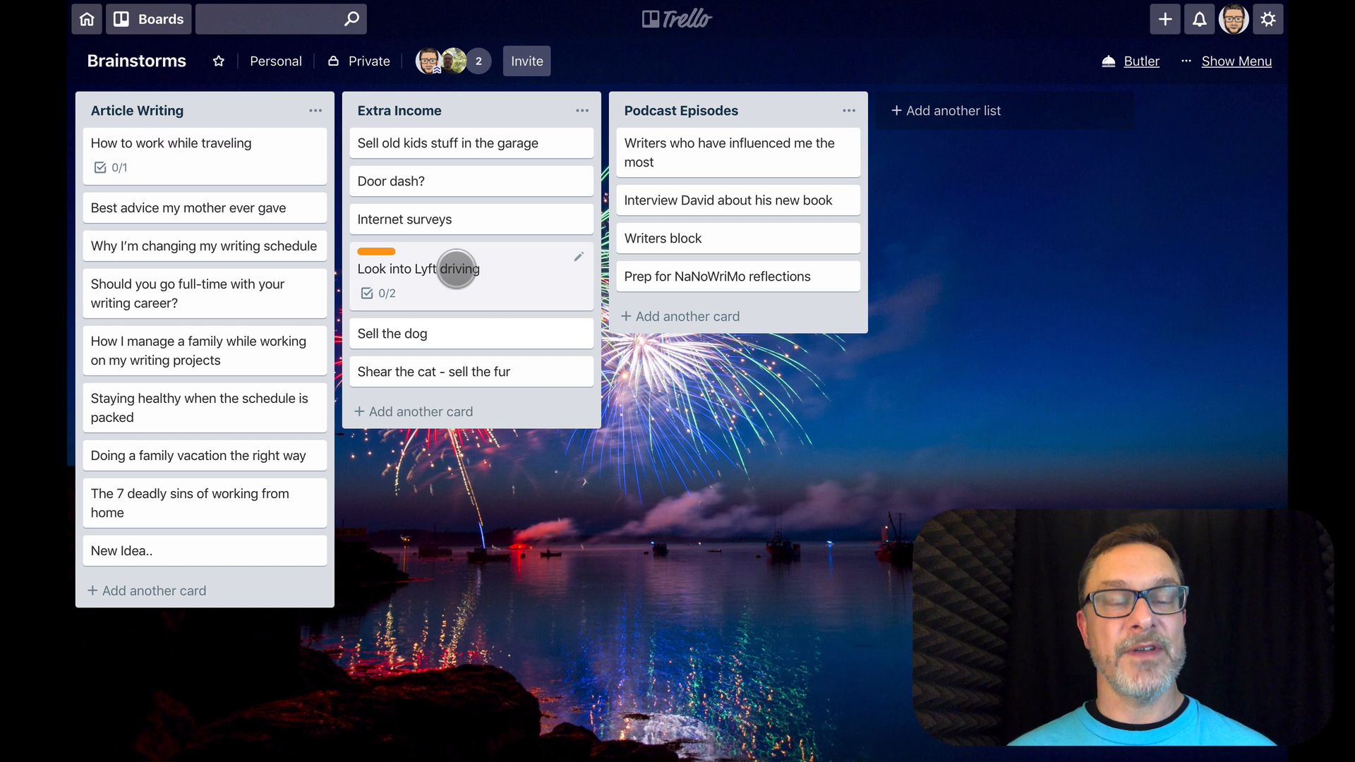
Add the checklist item "Watch some YouTube reviews" to the "Look into Lyft driving" card
{"action": "left_click", "coordinate": [456, 269]}
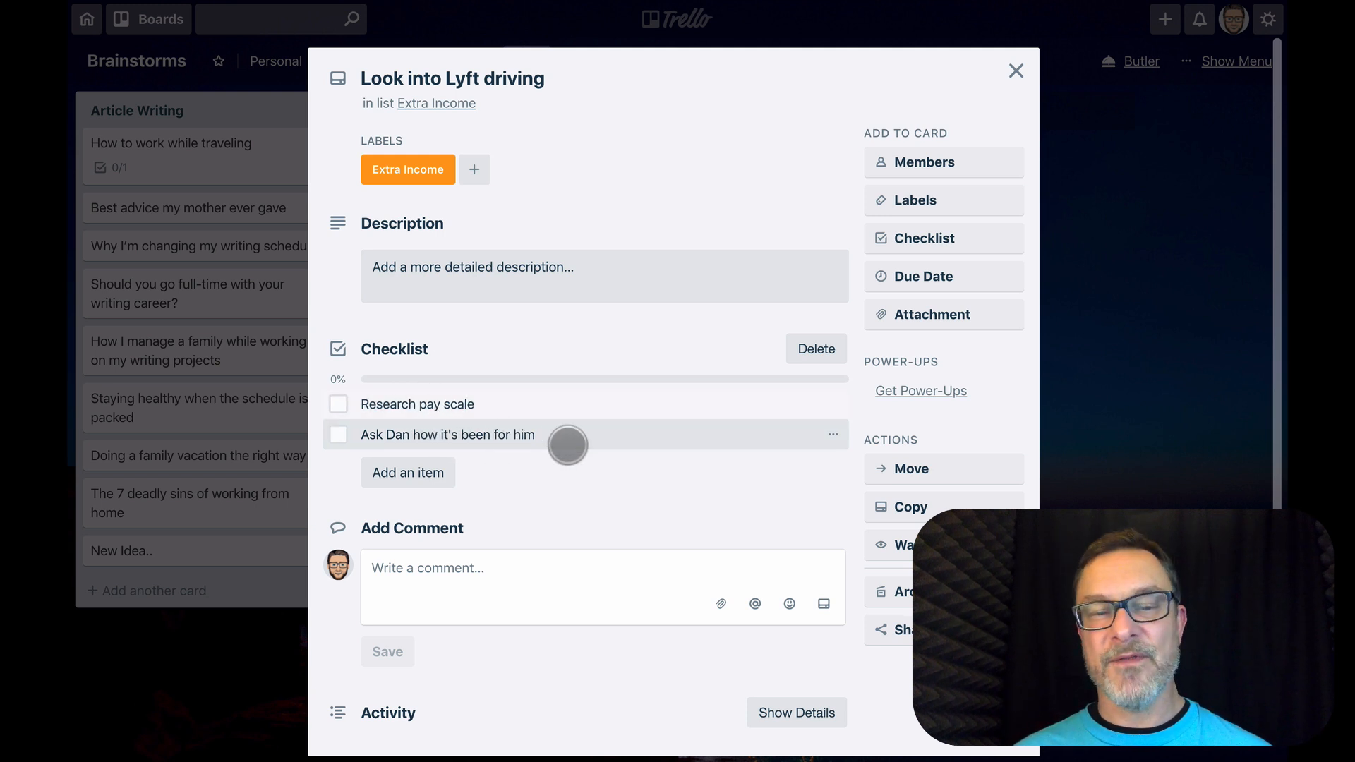
{"action": "left_click", "coordinate": [434, 468]}
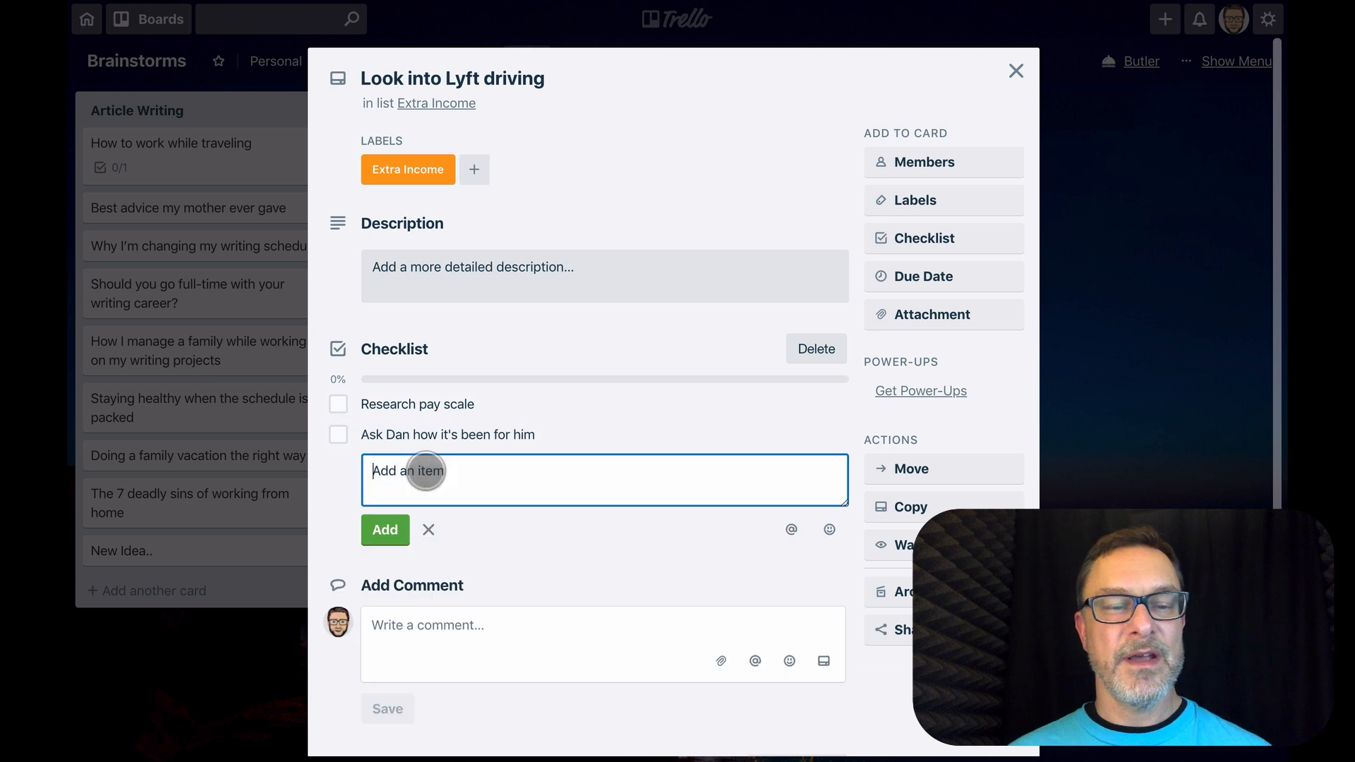
{"action": "type", "text": "Watch some YouTube reviews"}
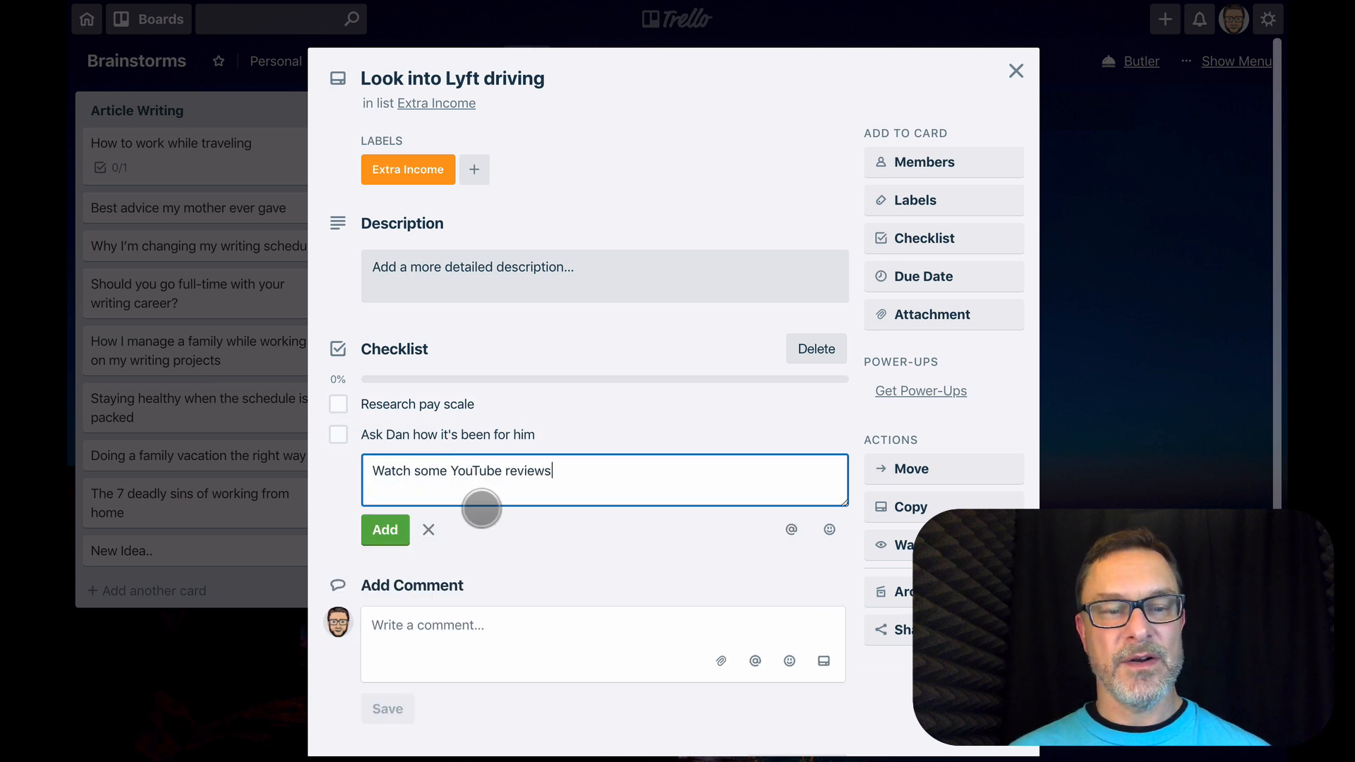
{"action": "left_click", "coordinate": [386, 530]}
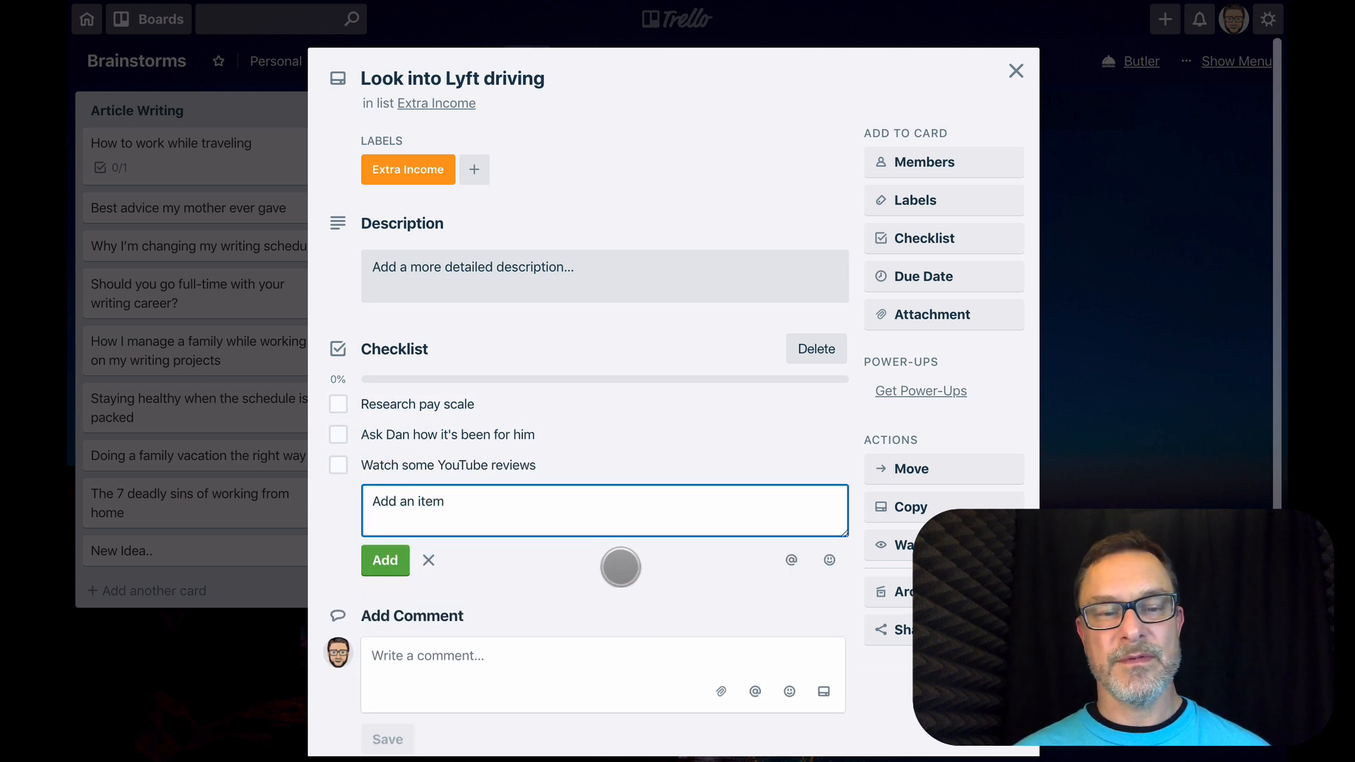
{"action": "left_click", "coordinate": [428, 560]}
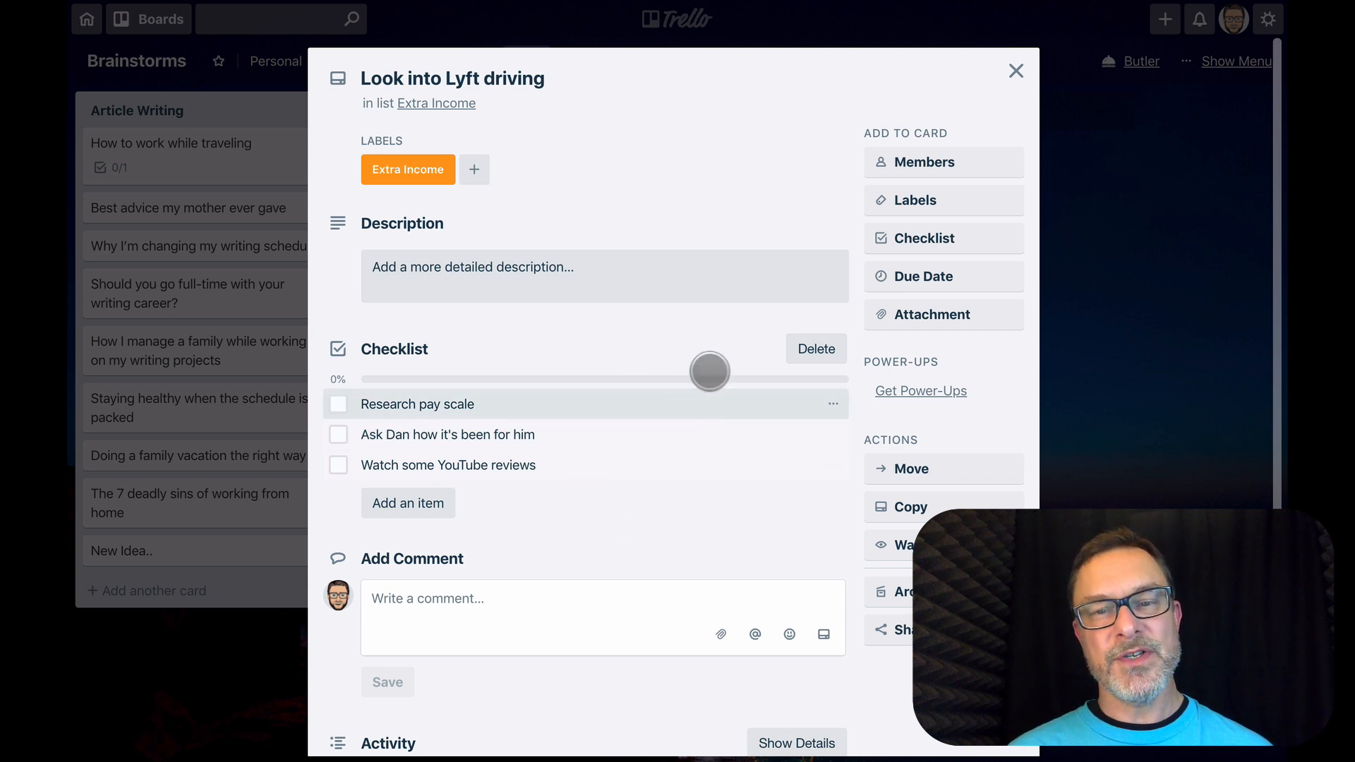
View the labels available for the "Look into Lyft driving" card without assigning one, and close the card
{"action": "left_click", "coordinate": [894, 201]}
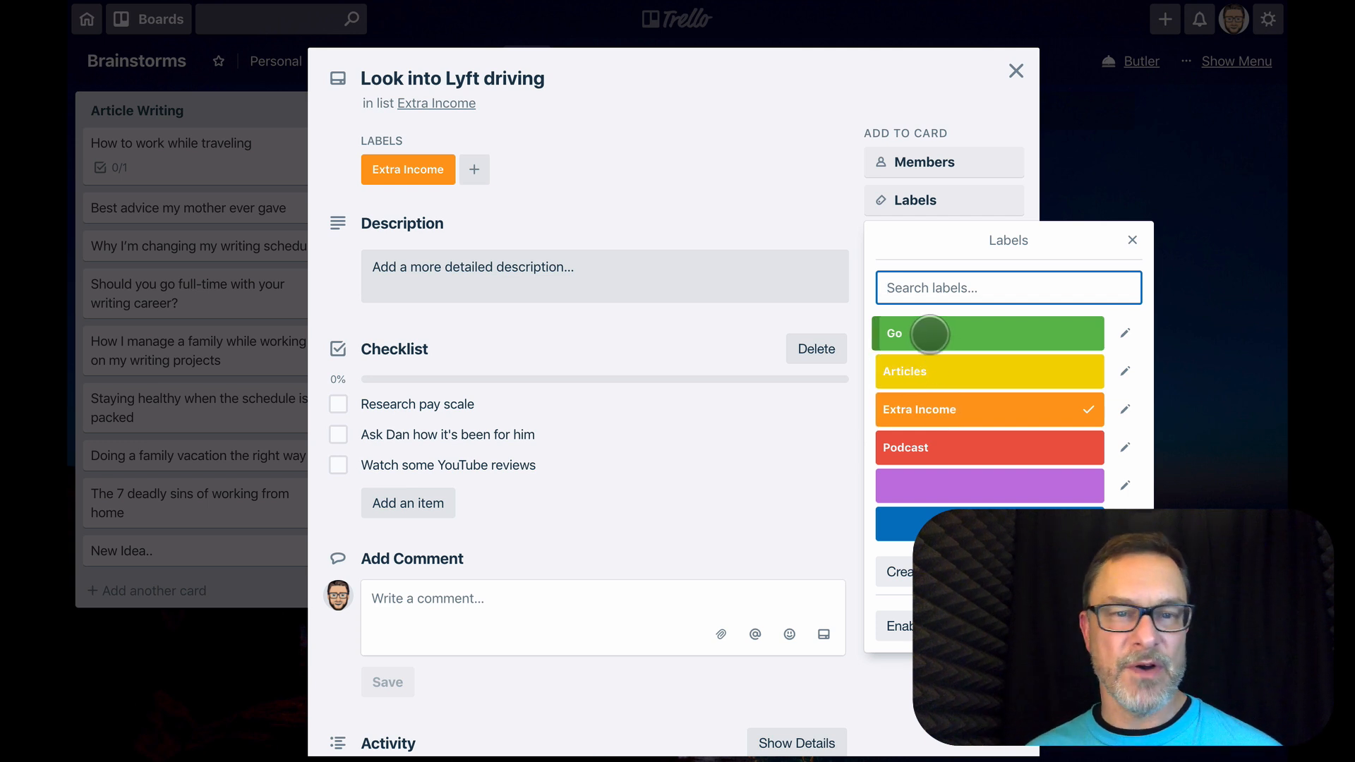
{"action": "left_click", "coordinate": [947, 86]}
{"action": "left_click", "coordinate": [1150, 184]}
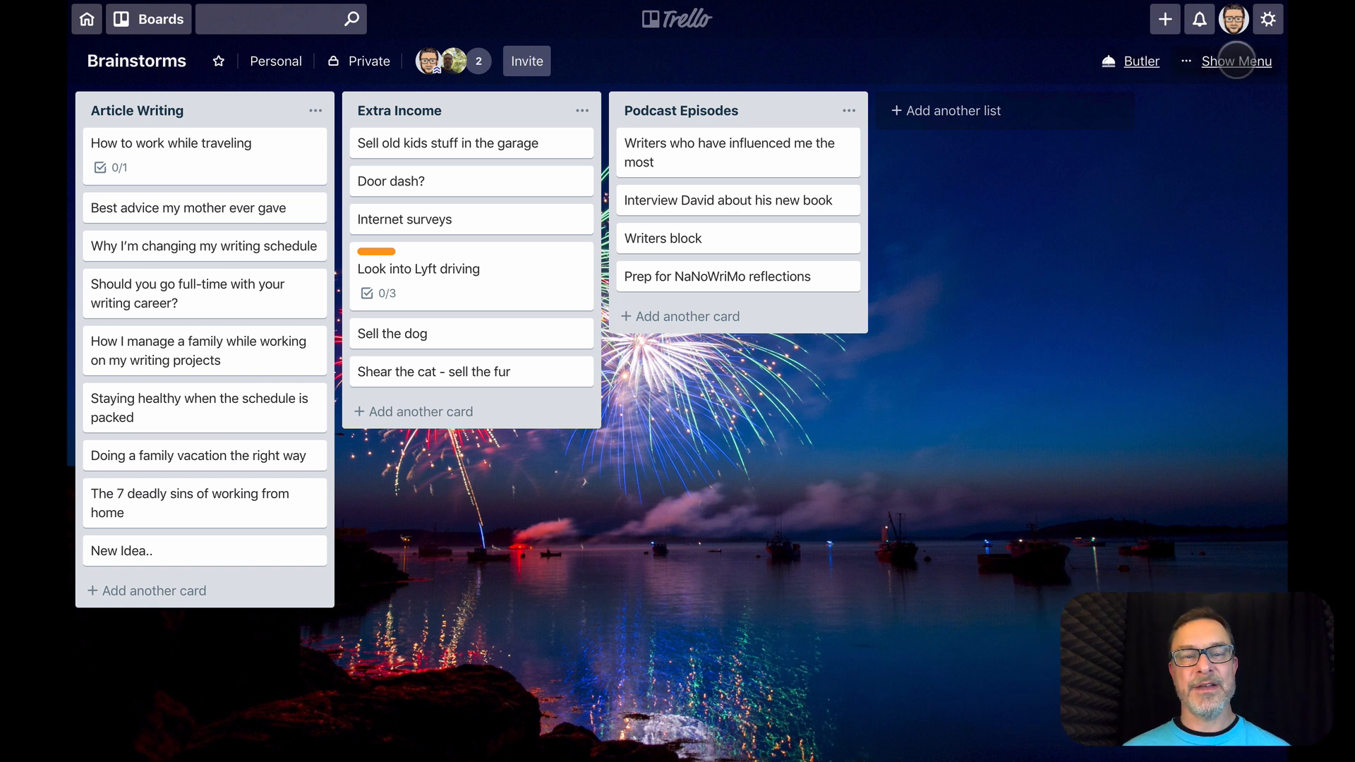
View the Power-Ups directory for the Brainstorms board and close it
{"action": "left_click", "coordinate": [1235, 61]}
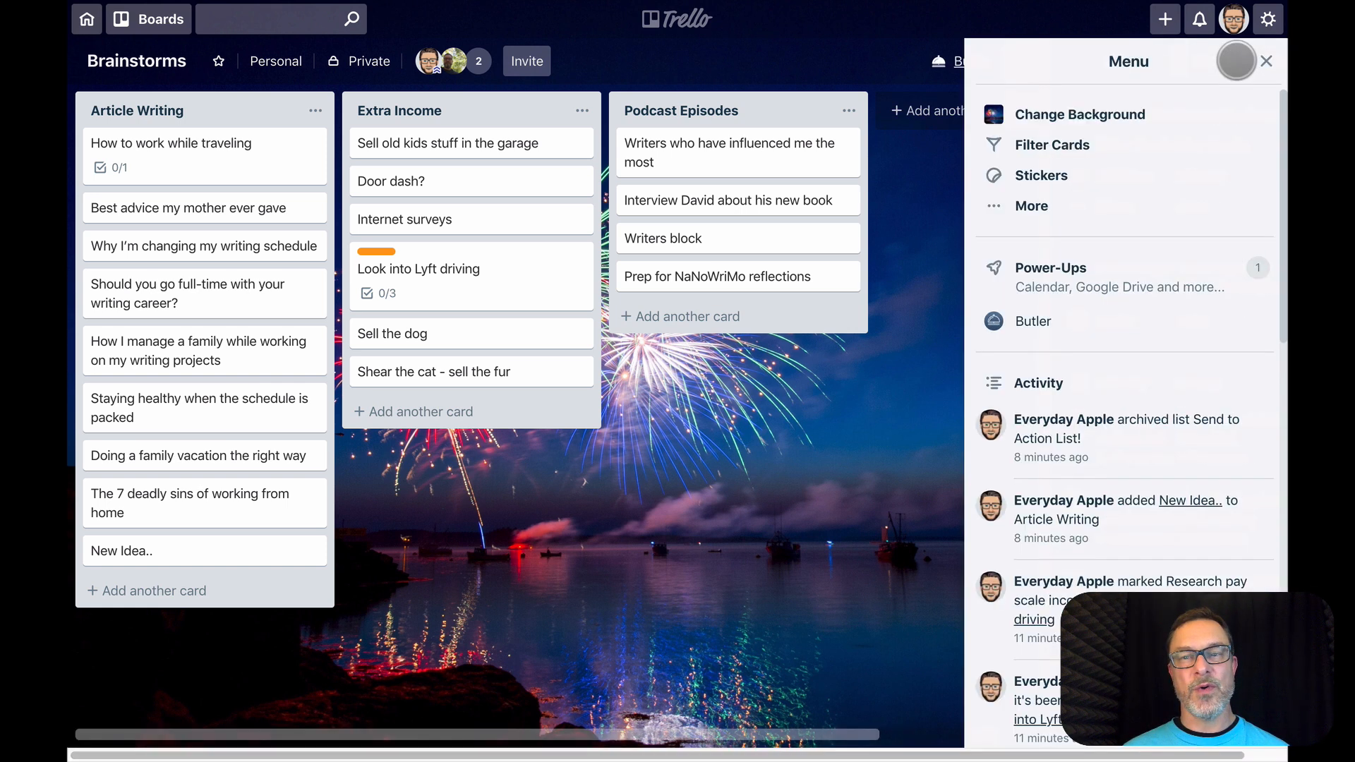
{"action": "left_click", "coordinate": [1106, 279]}
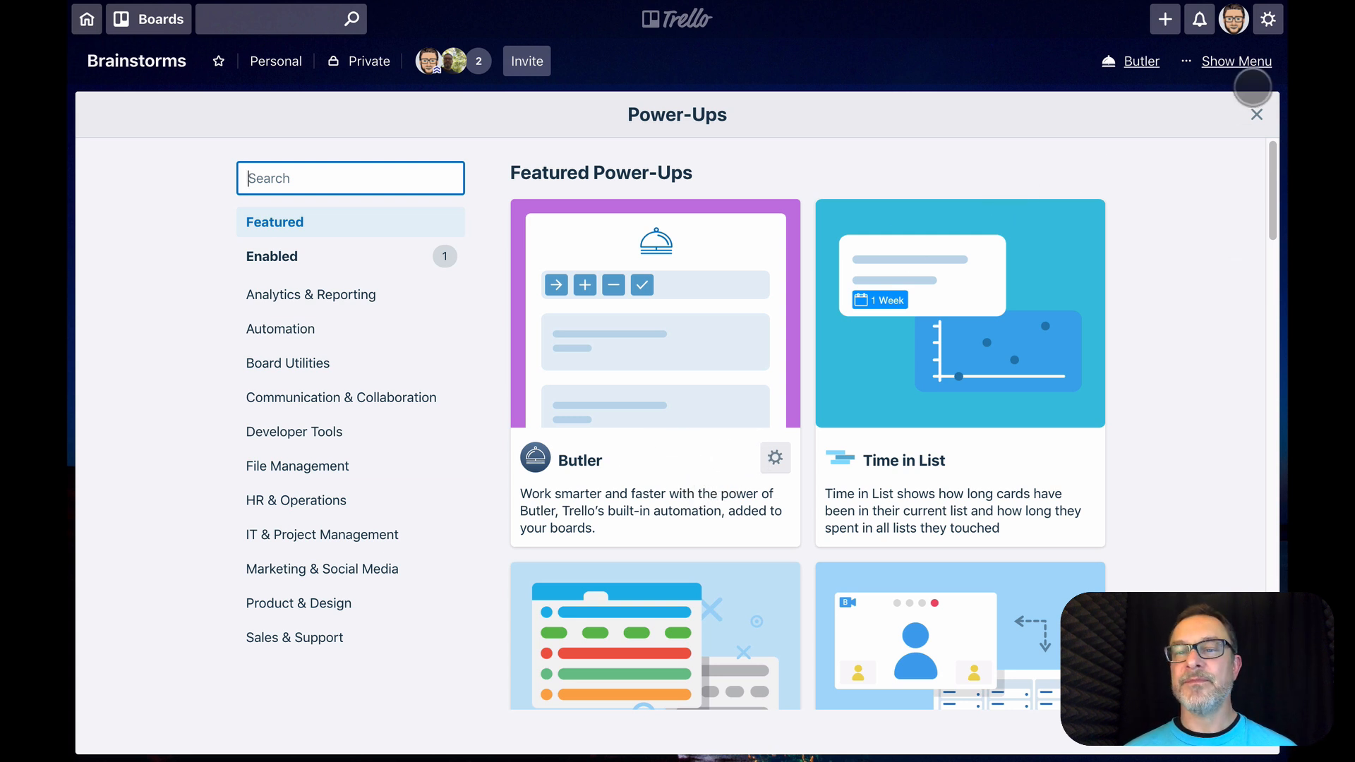
{"action": "left_click", "coordinate": [1256, 114]}
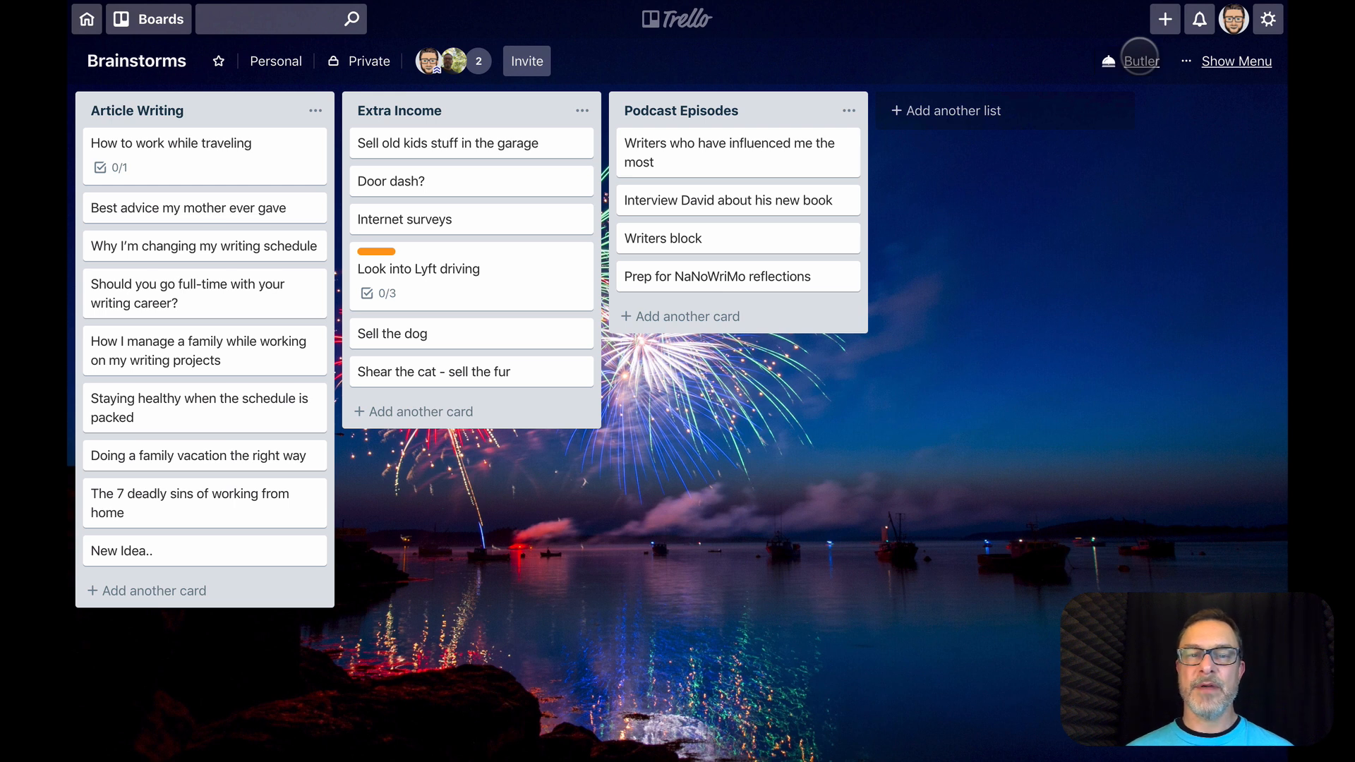
Start creating a new Butler rule for the Brainstorms board
{"action": "left_click", "coordinate": [1139, 59]}
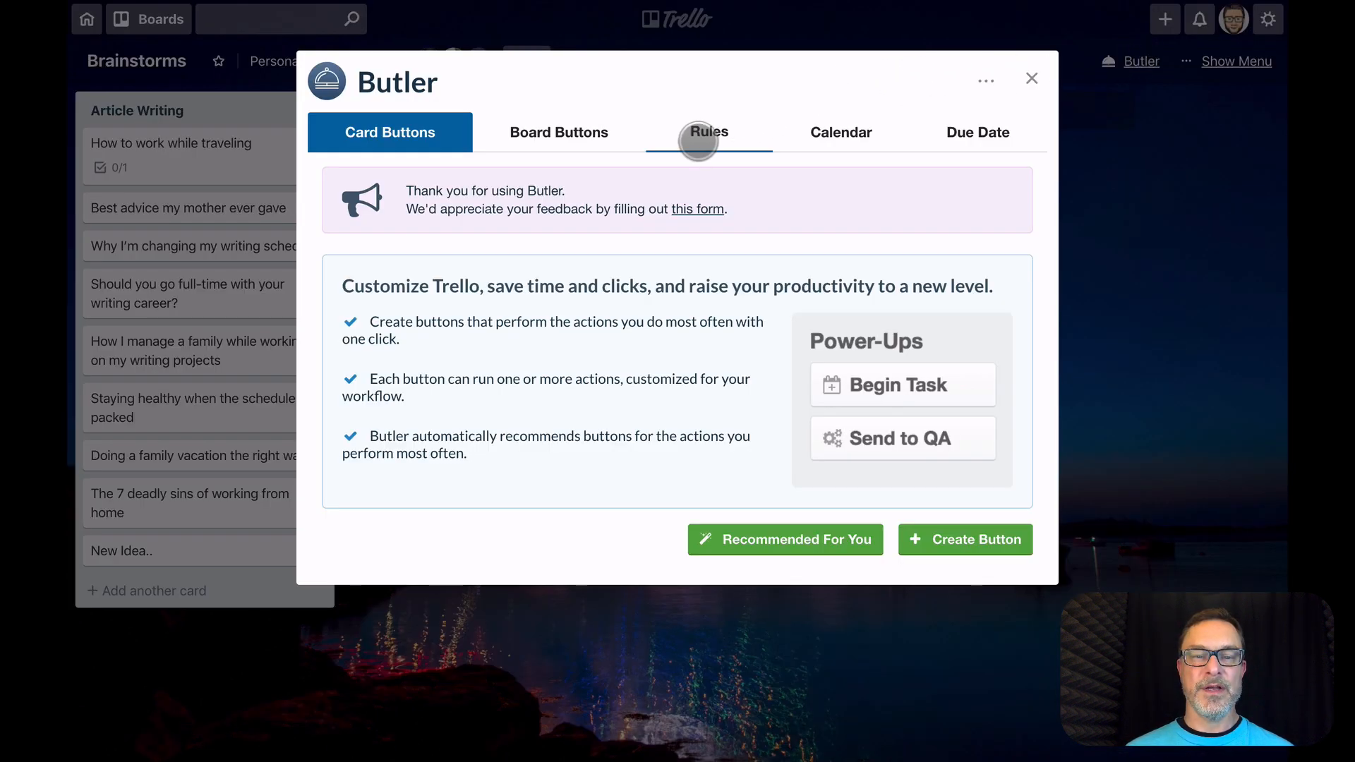
{"action": "left_click", "coordinate": [698, 139]}
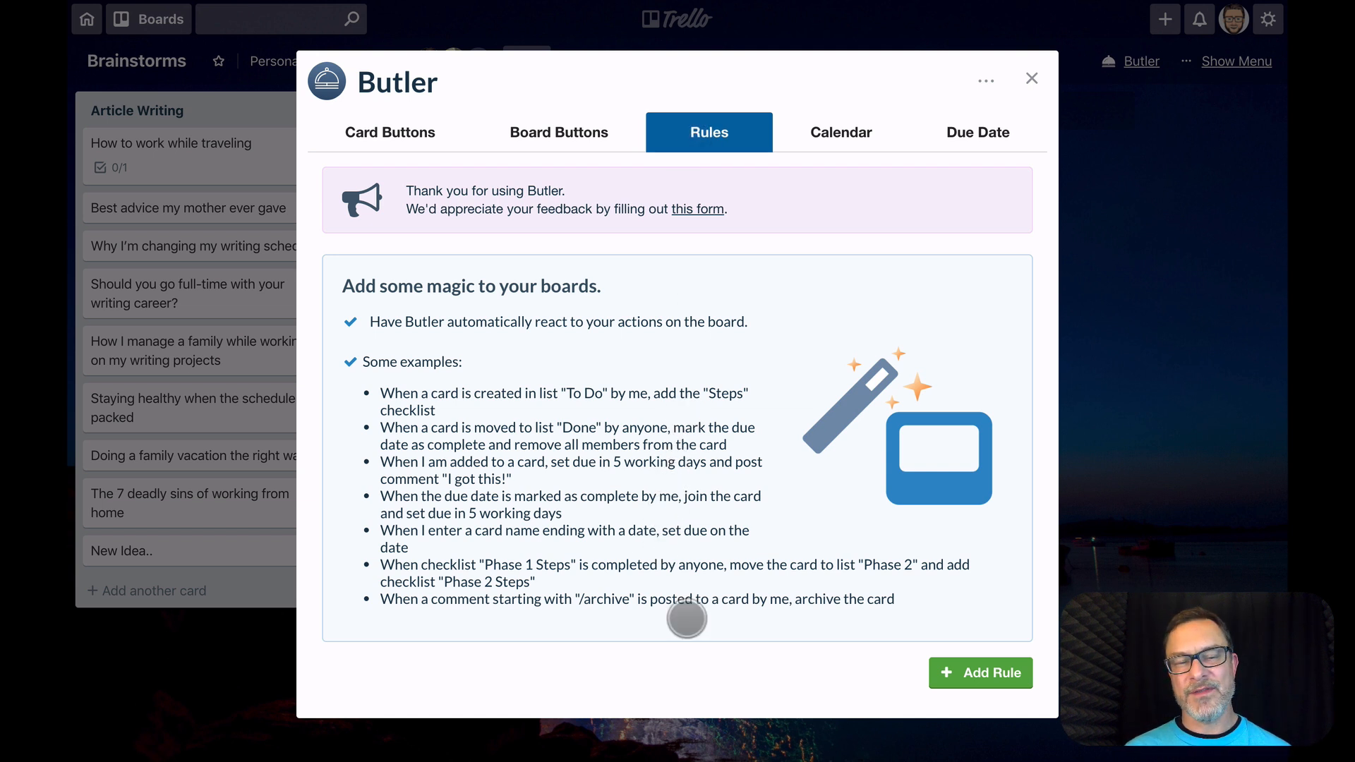
{"action": "left_click", "coordinate": [973, 667]}
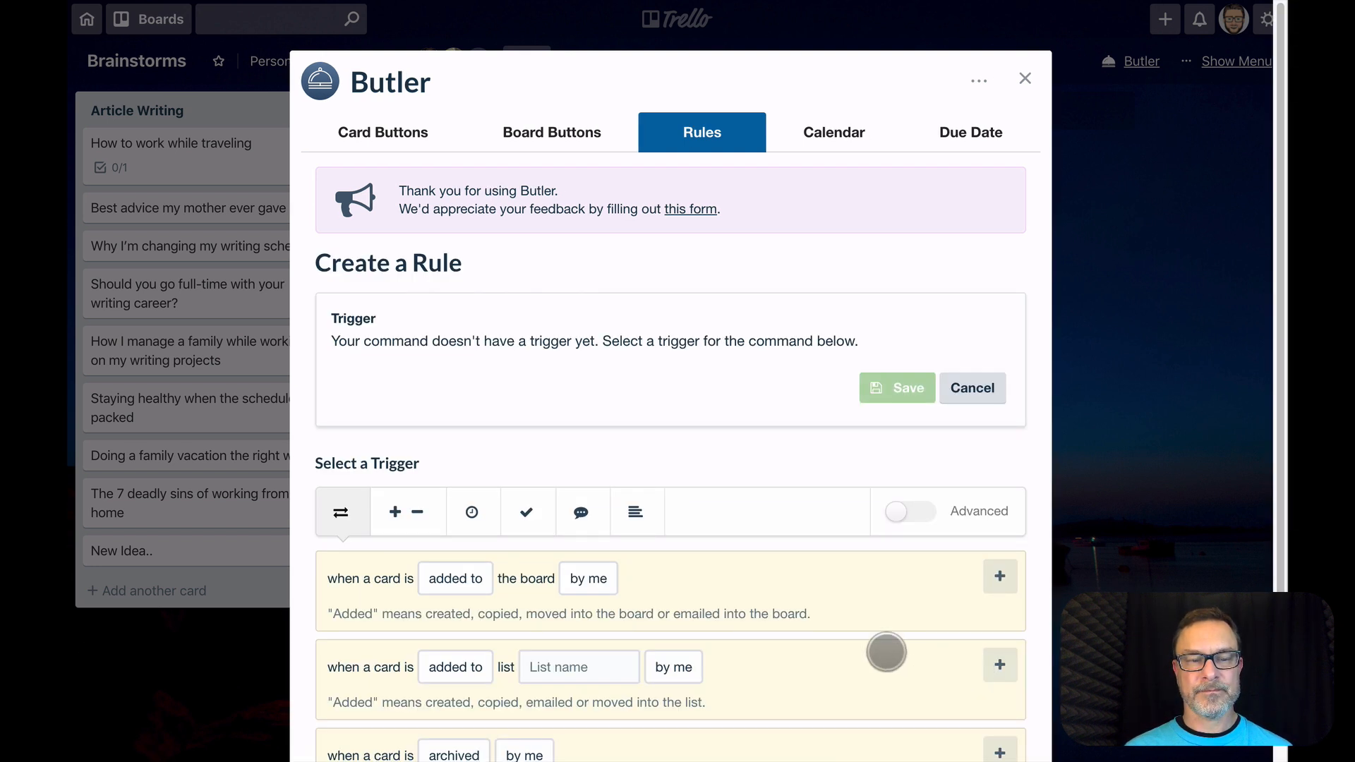
Add a trigger to the rule for when the green "Go" label is added to a card by anyone
{"action": "scroll", "coordinate": [846, 626], "scroll_direction": "down", "scroll_amount": 1}
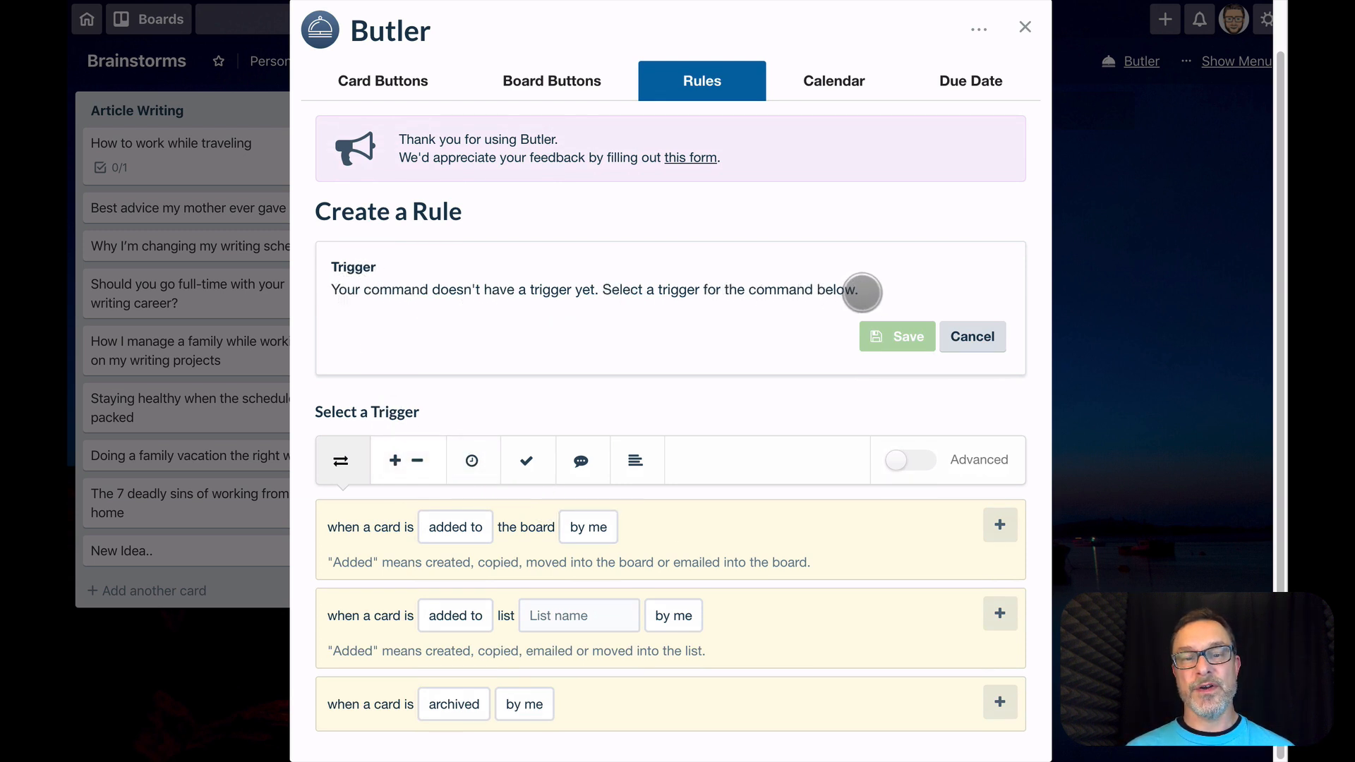
{"action": "left_click", "coordinate": [423, 457]}
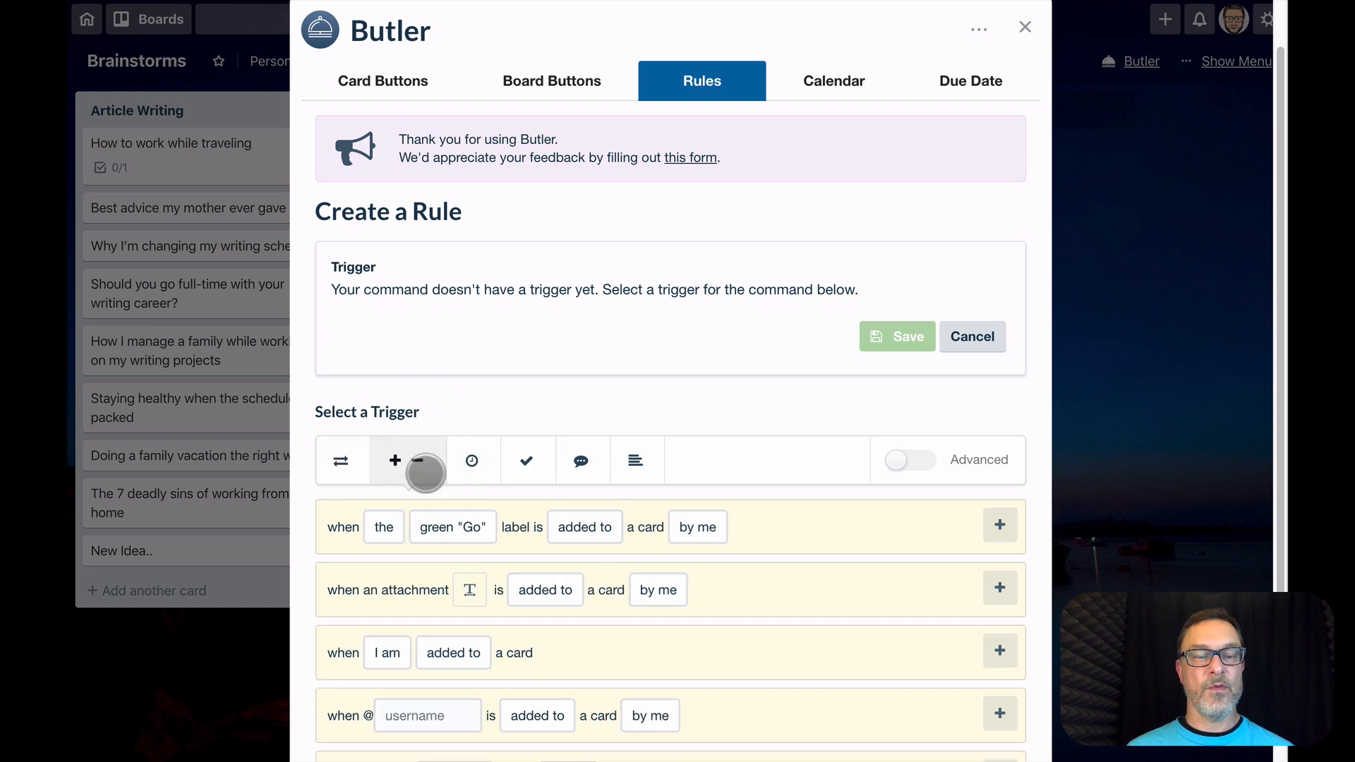
{"action": "left_click", "coordinate": [384, 527]}
{"action": "left_click", "coordinate": [393, 469]}
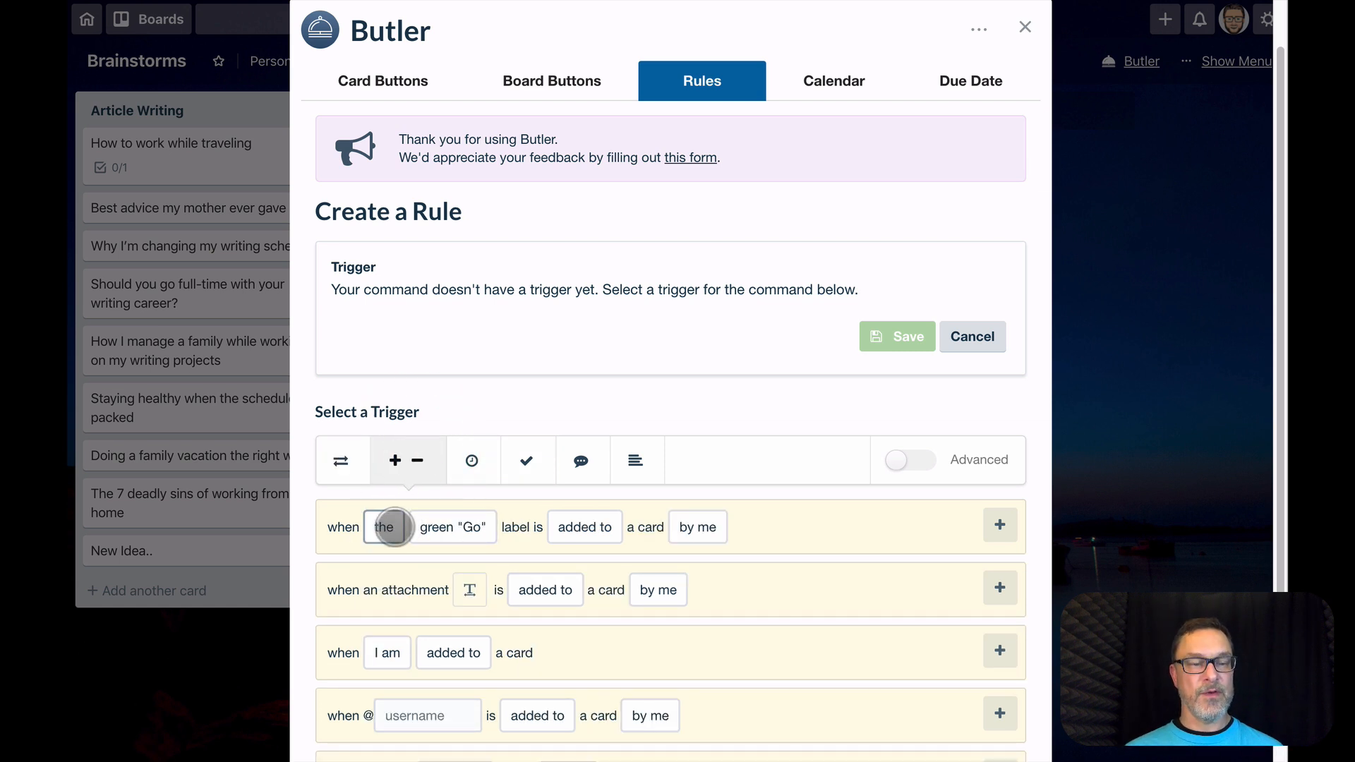
{"action": "left_click", "coordinate": [387, 525]}
{"action": "left_click", "coordinate": [452, 528]}
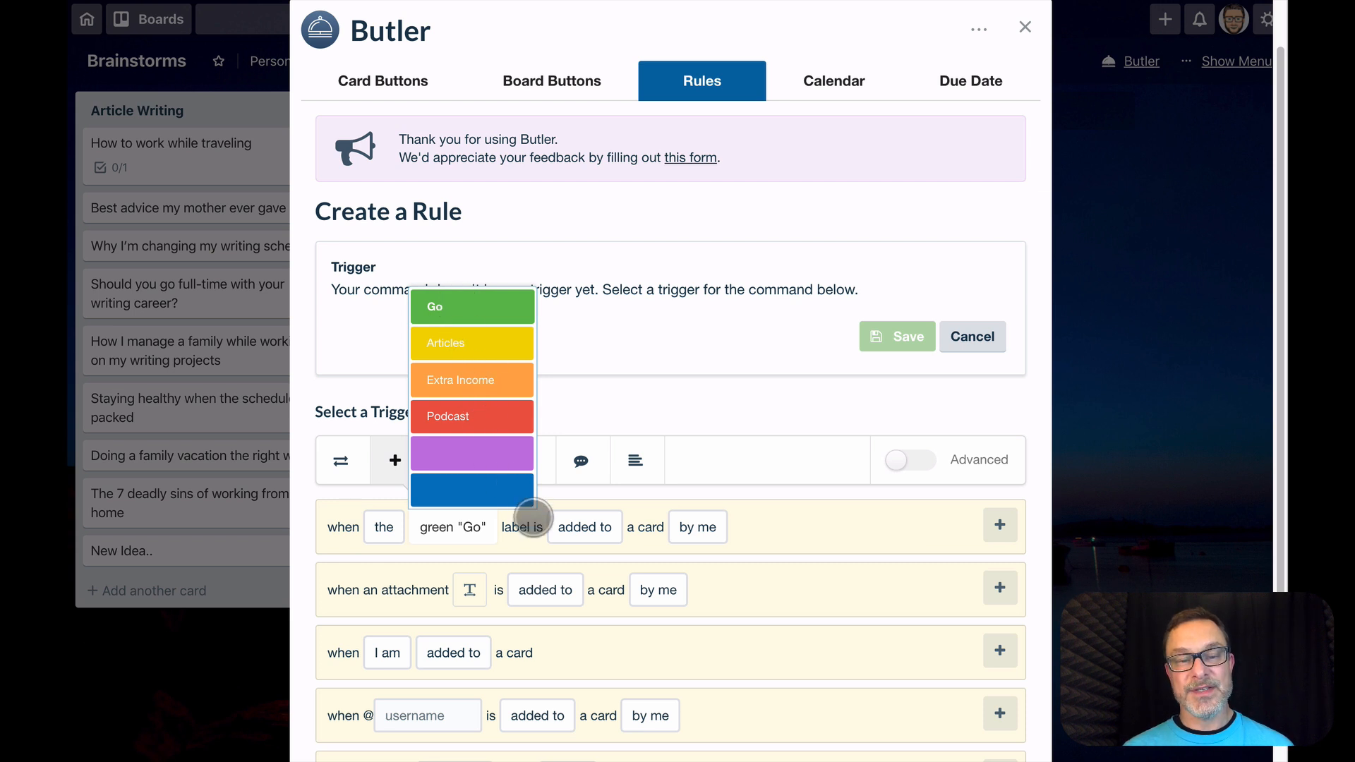
{"action": "left_click", "coordinate": [568, 524]}
{"action": "left_click", "coordinate": [592, 526]}
{"action": "left_click", "coordinate": [649, 527]}
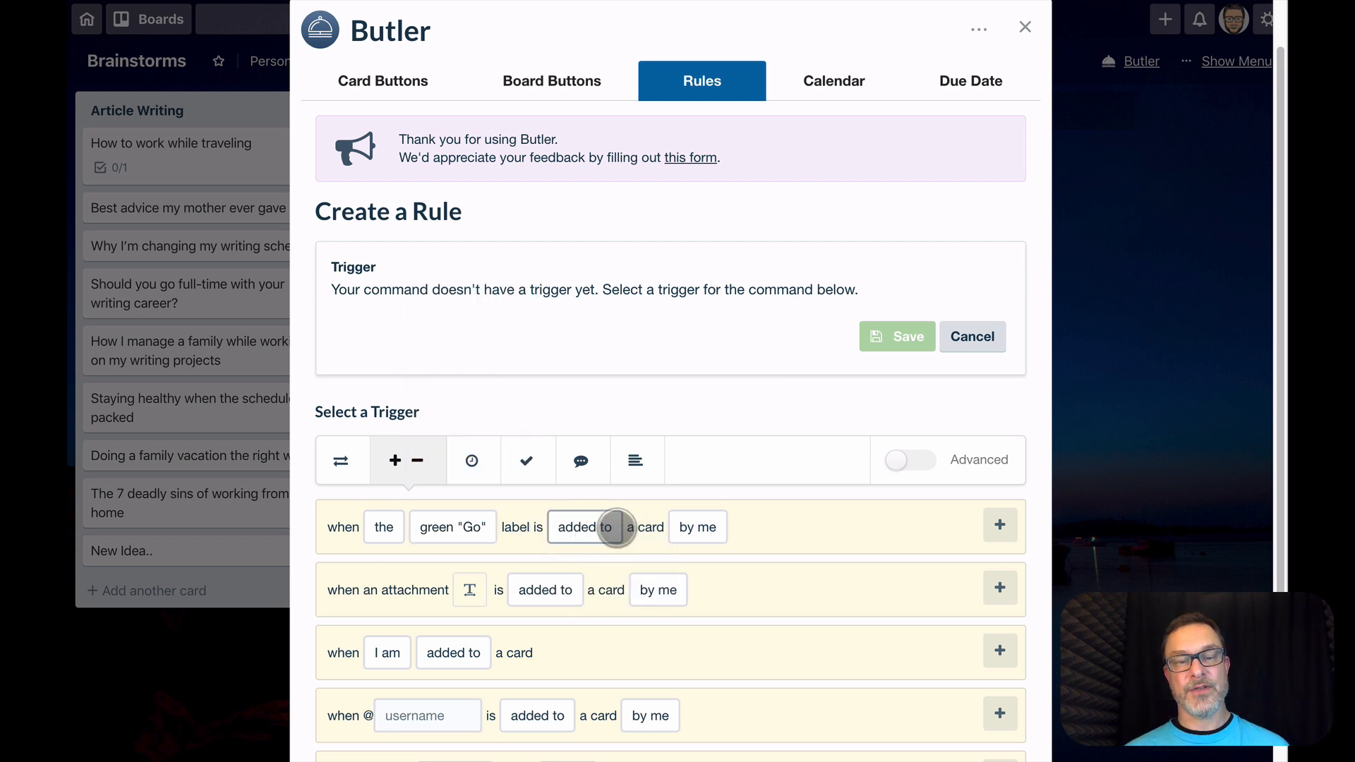
{"action": "left_click", "coordinate": [697, 528]}
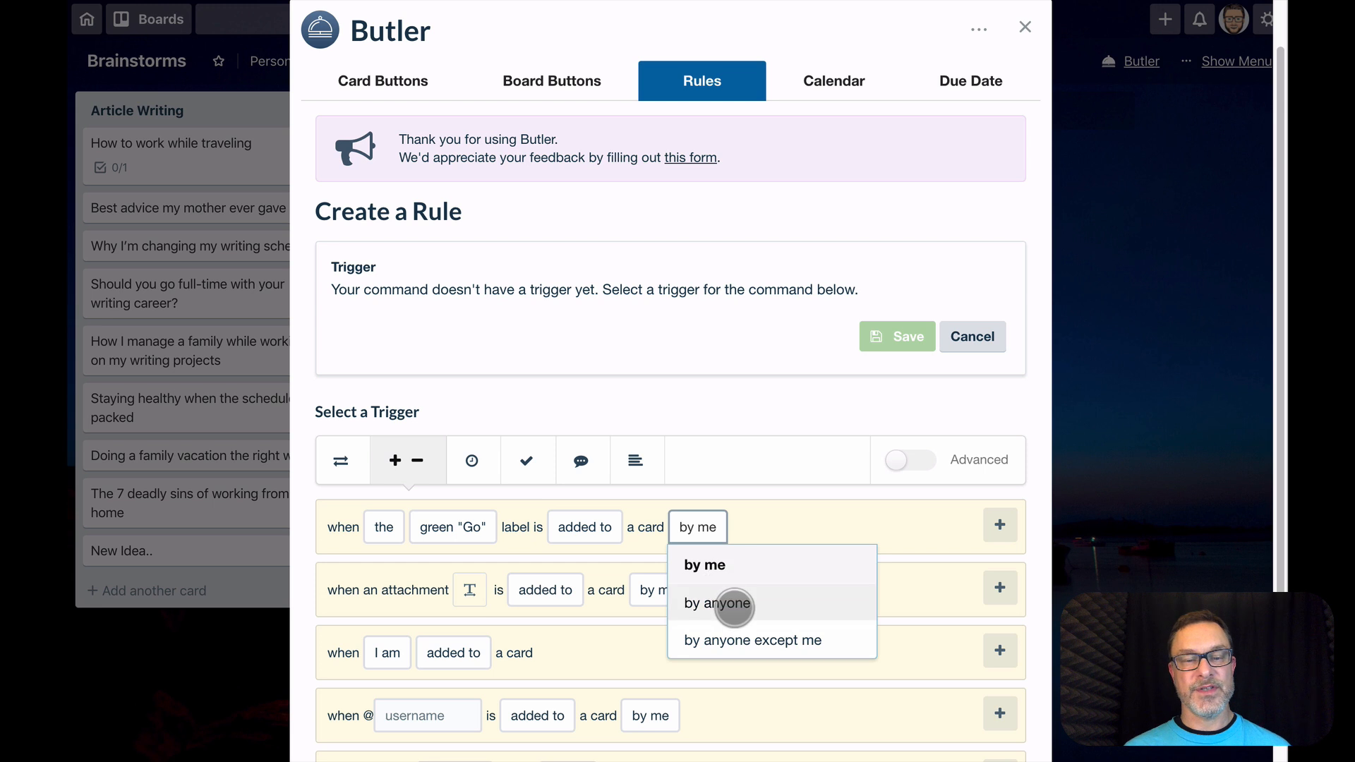
{"action": "left_click", "coordinate": [723, 603]}
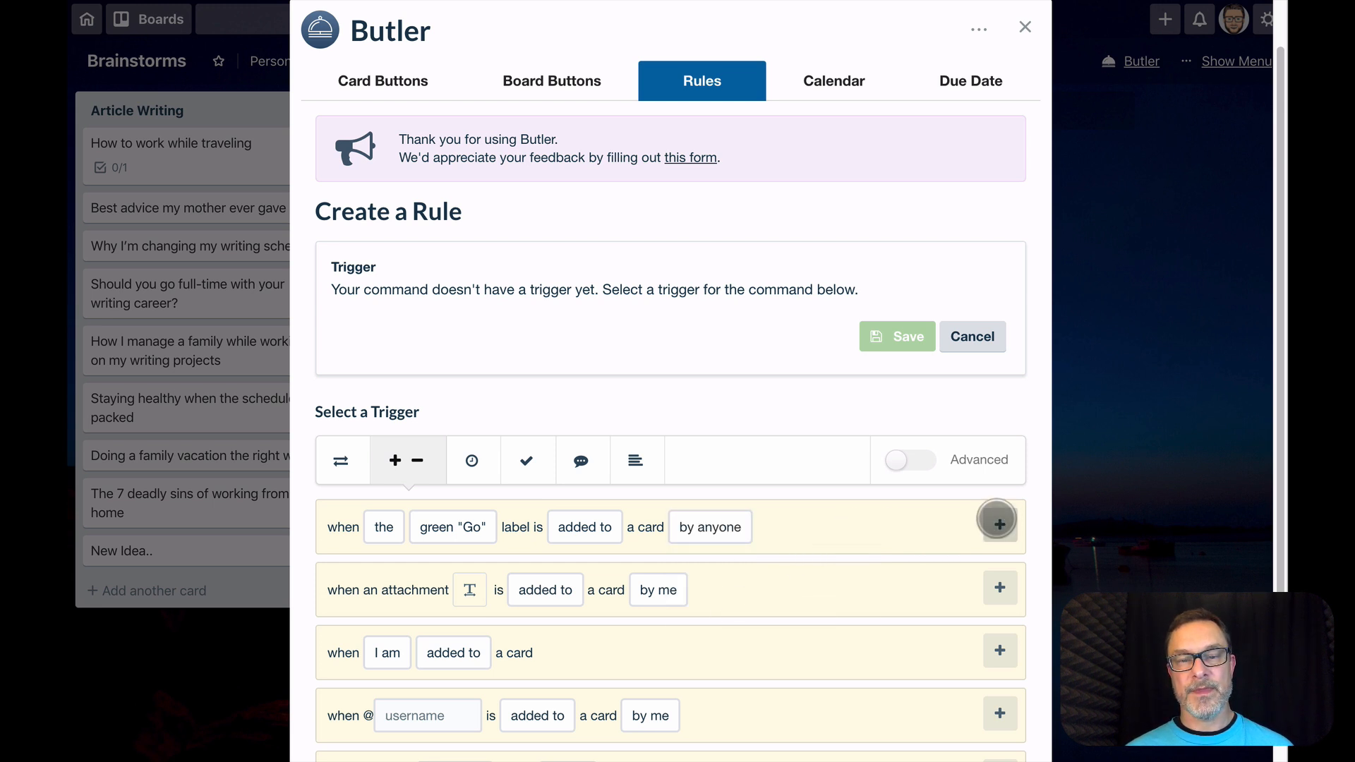
{"action": "left_click", "coordinate": [999, 524]}
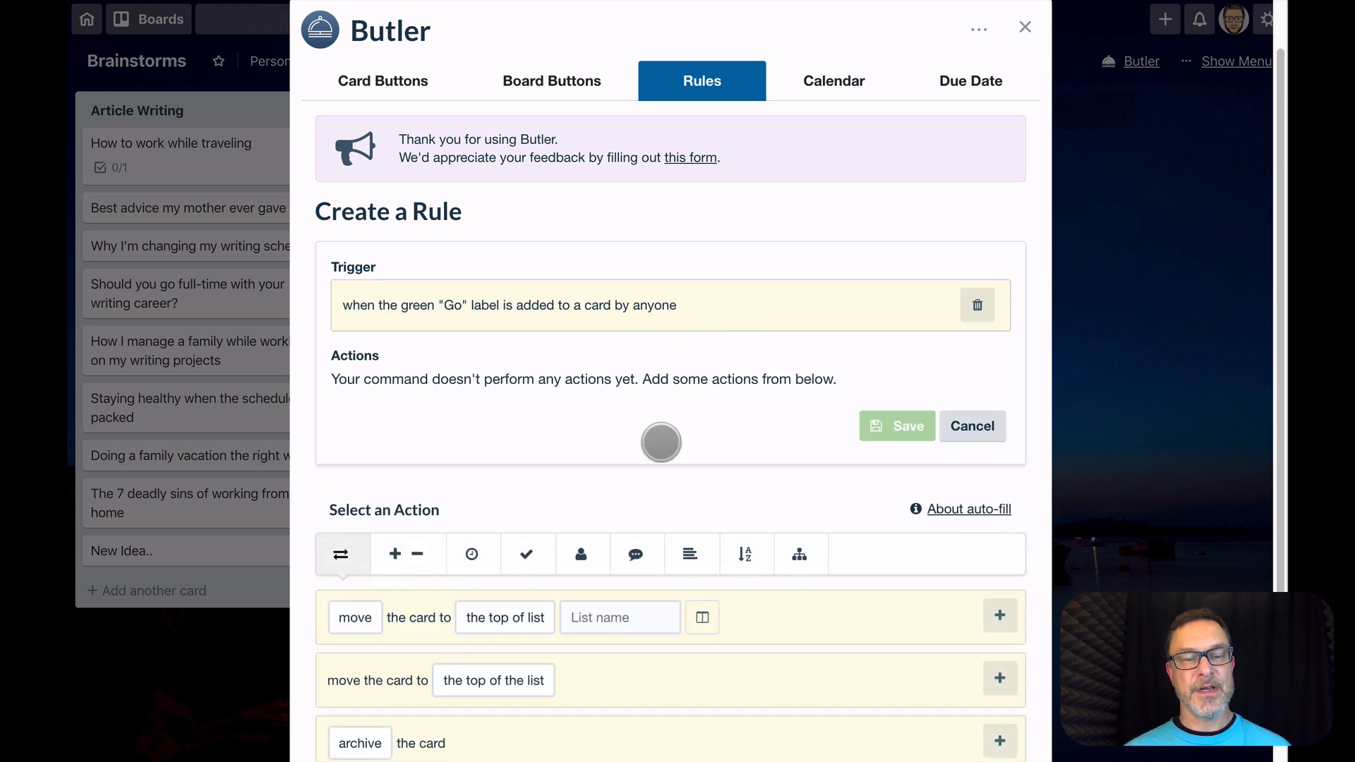
Add an action to the rule that moves the card to the top of list "To Do Options" on board "Action Items"
{"action": "scroll", "coordinate": [661, 443], "scroll_direction": "down", "scroll_amount": 1}
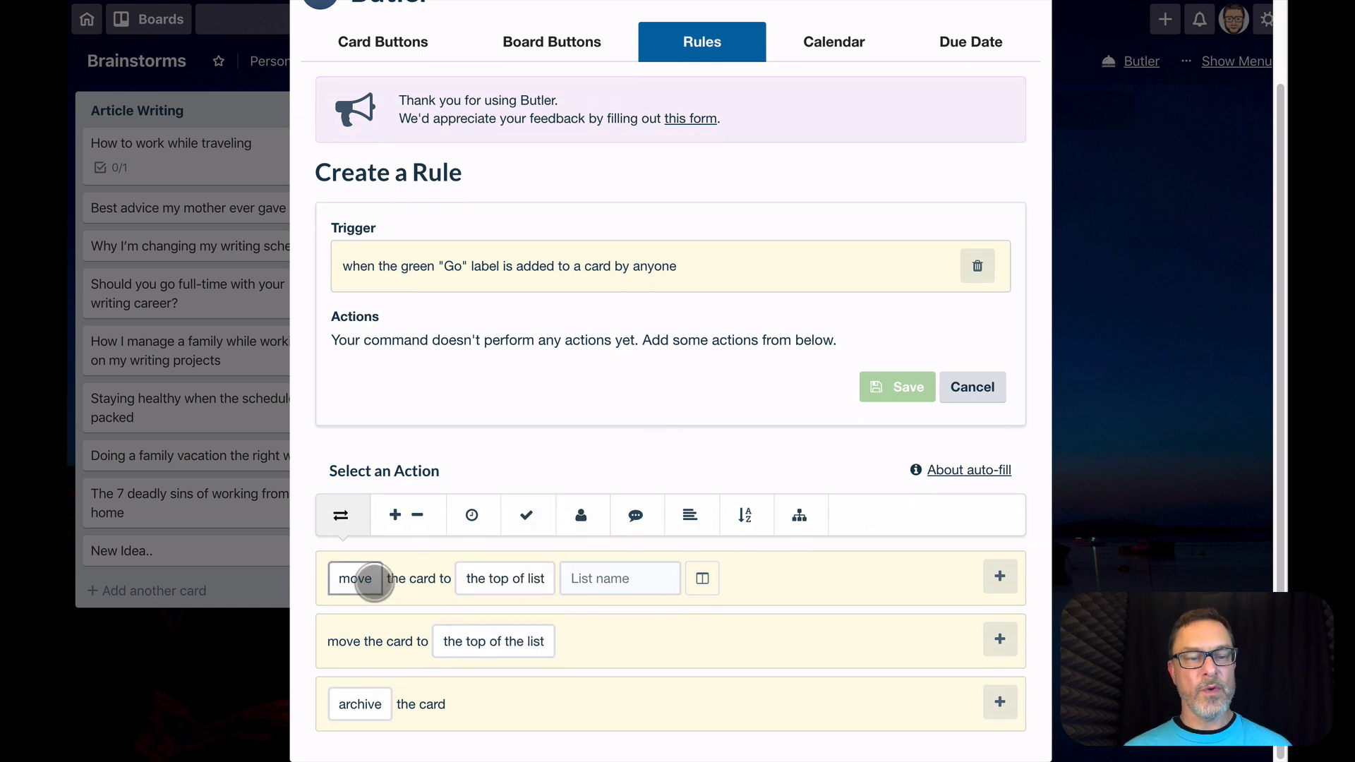
{"action": "mouse_move", "coordinate": [529, 586]}
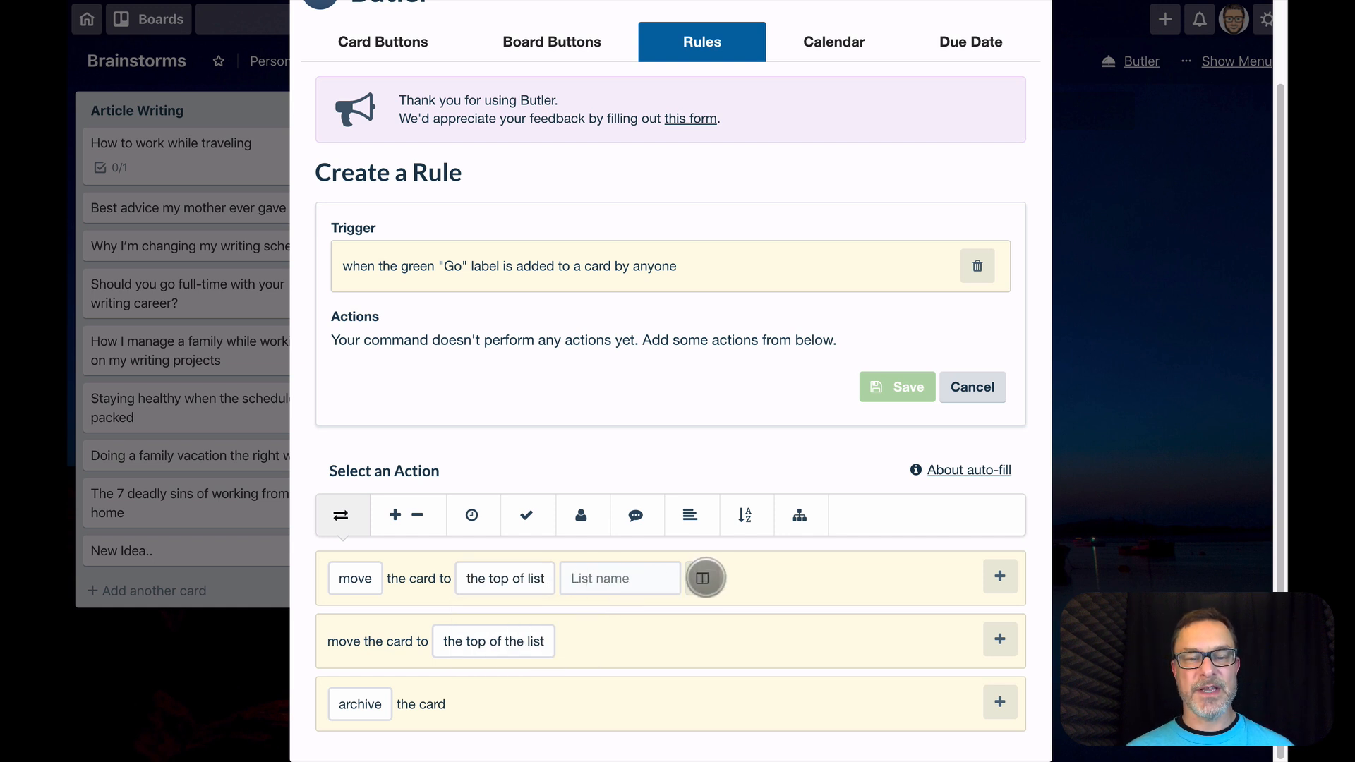
{"action": "left_click", "coordinate": [704, 578]}
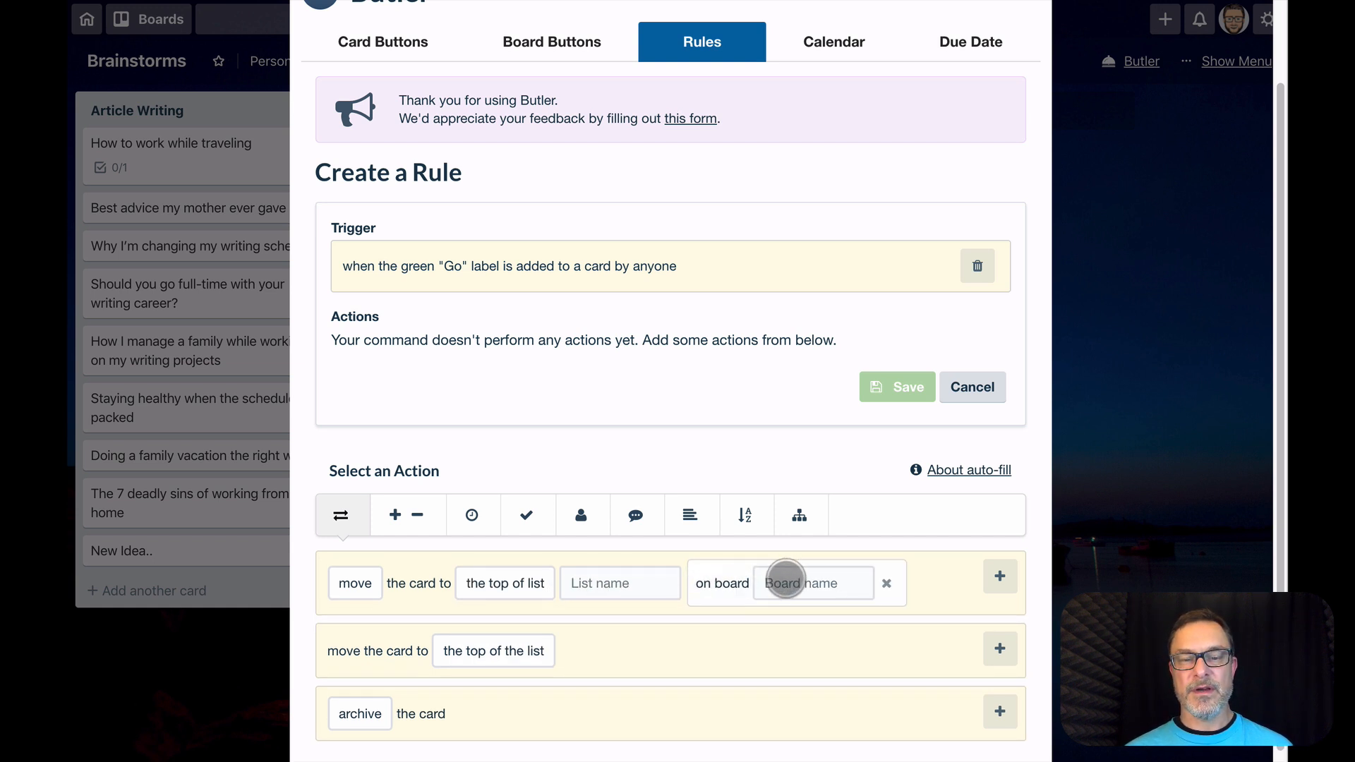
{"action": "left_click", "coordinate": [785, 583]}
{"action": "left_click", "coordinate": [795, 623]}
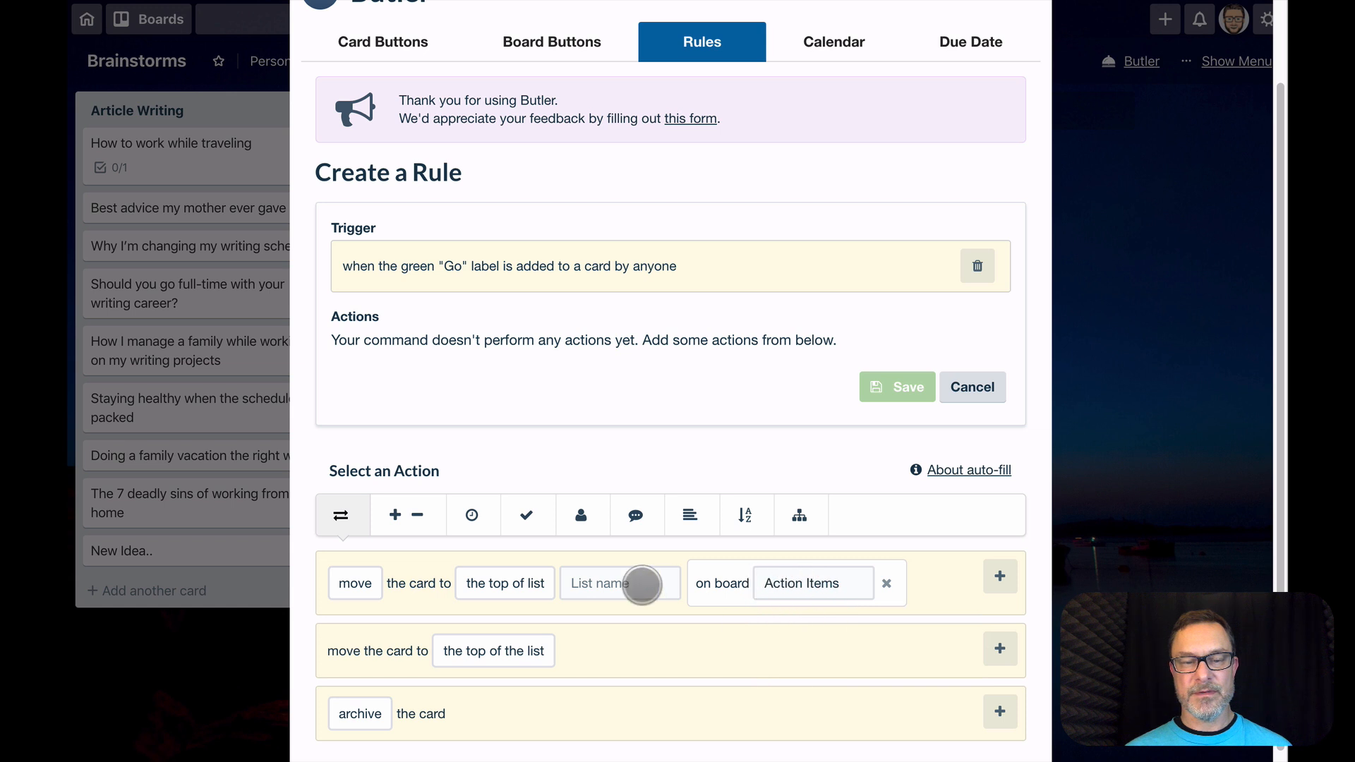
{"action": "left_click", "coordinate": [584, 582]}
{"action": "left_click", "coordinate": [627, 626]}
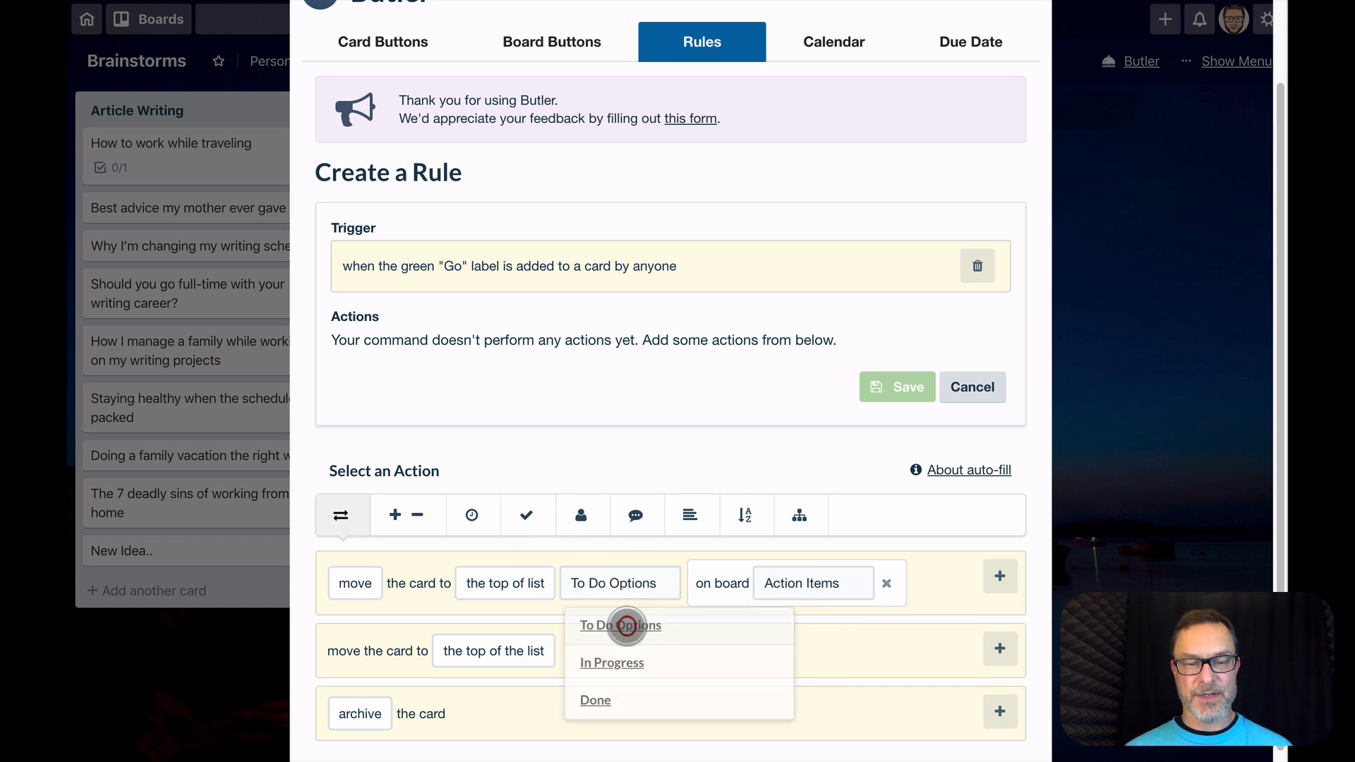
{"action": "left_click", "coordinate": [526, 583]}
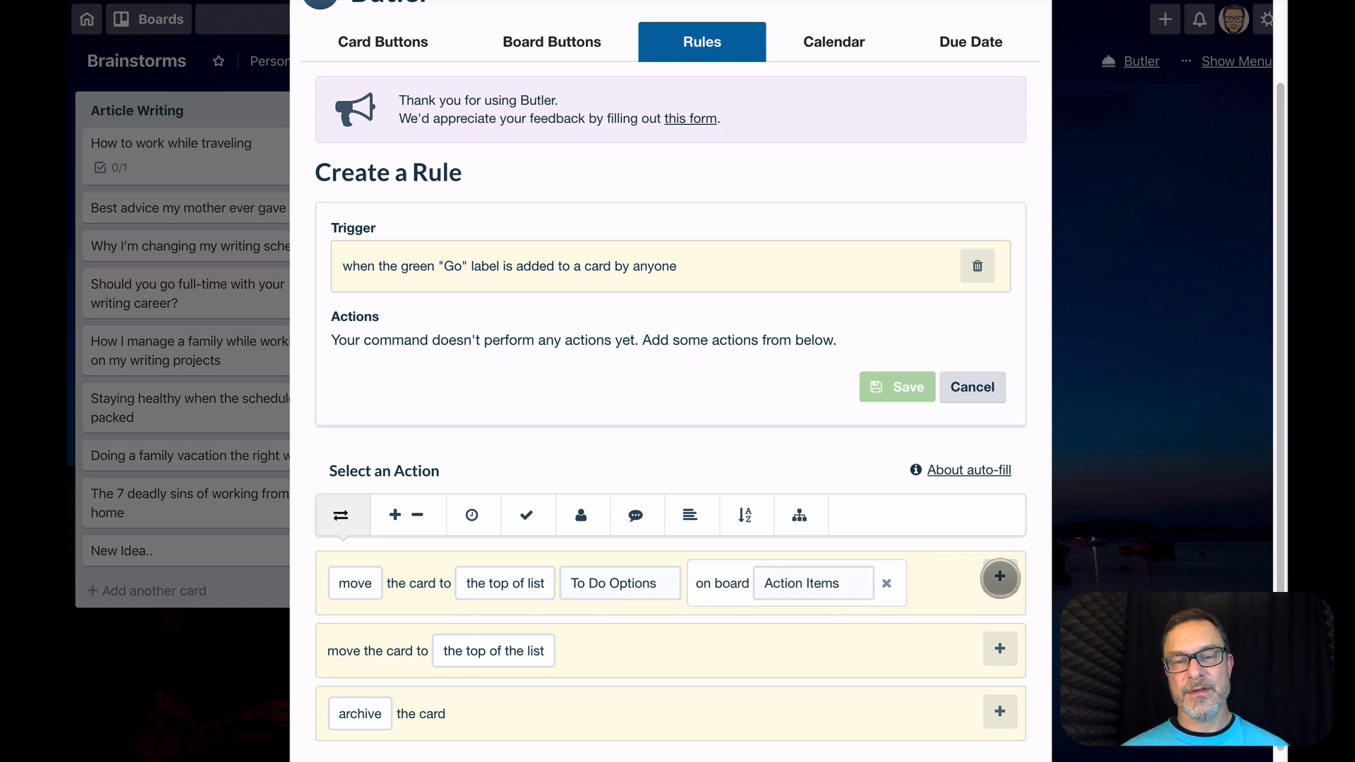
{"action": "left_click", "coordinate": [1000, 577]}
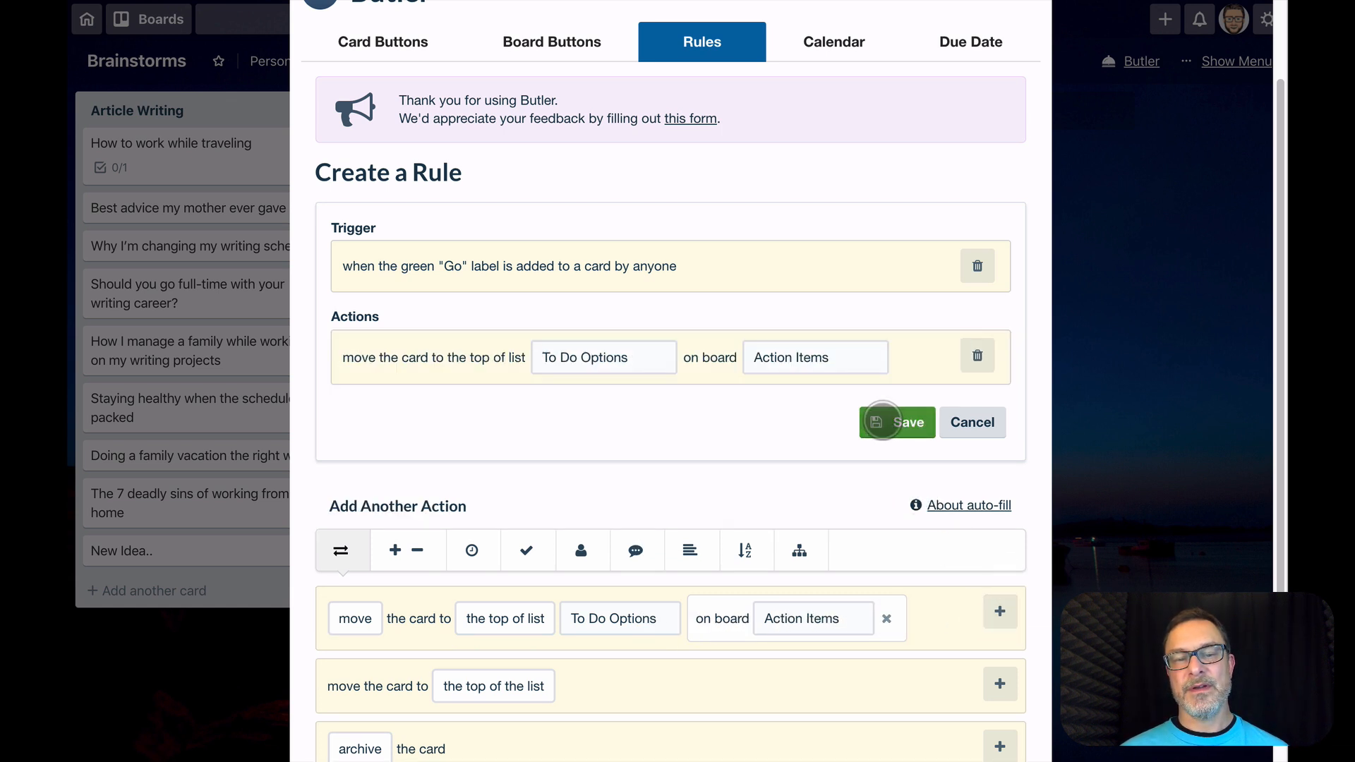
Examine the other actions available for the rule, including the move, archive and checklist options, without adding any
{"action": "scroll", "coordinate": [745, 522], "scroll_direction": "down", "scroll_amount": 1}
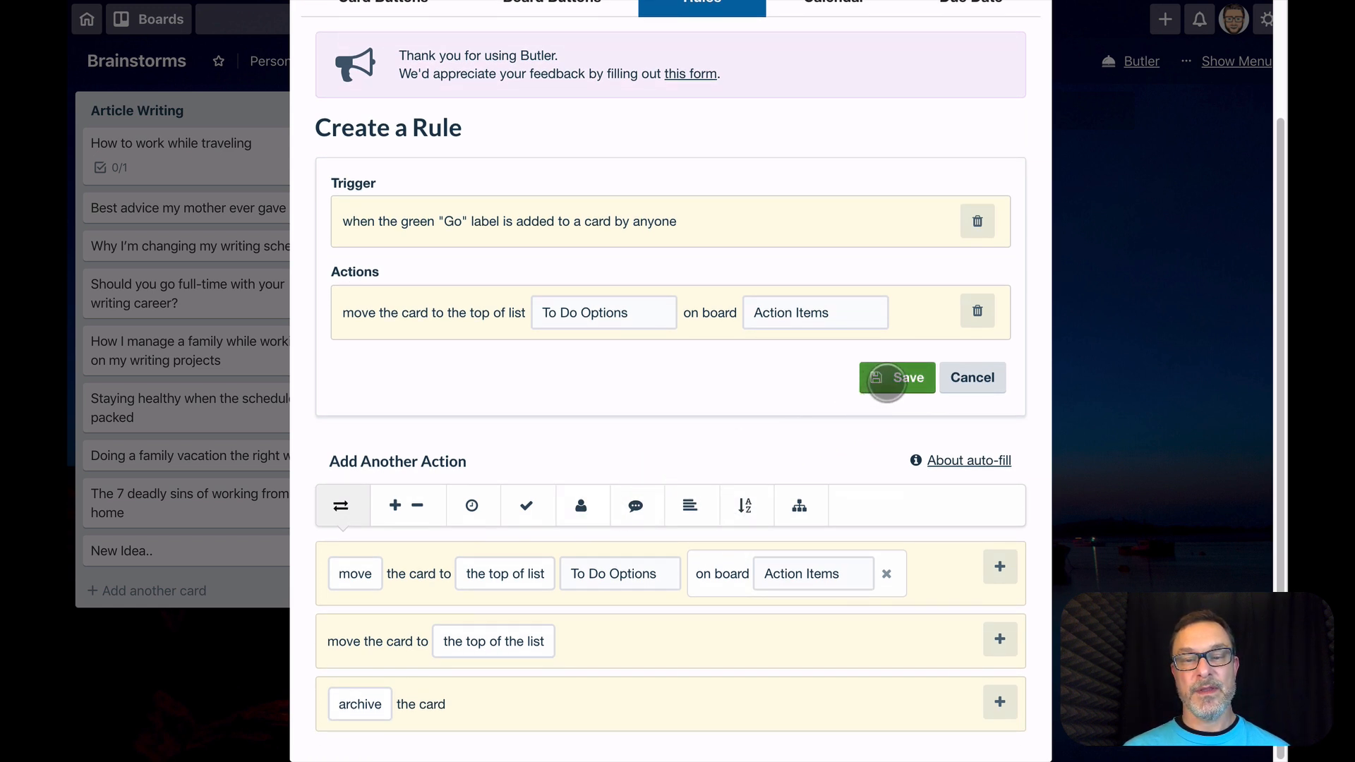
{"action": "left_click", "coordinate": [450, 641]}
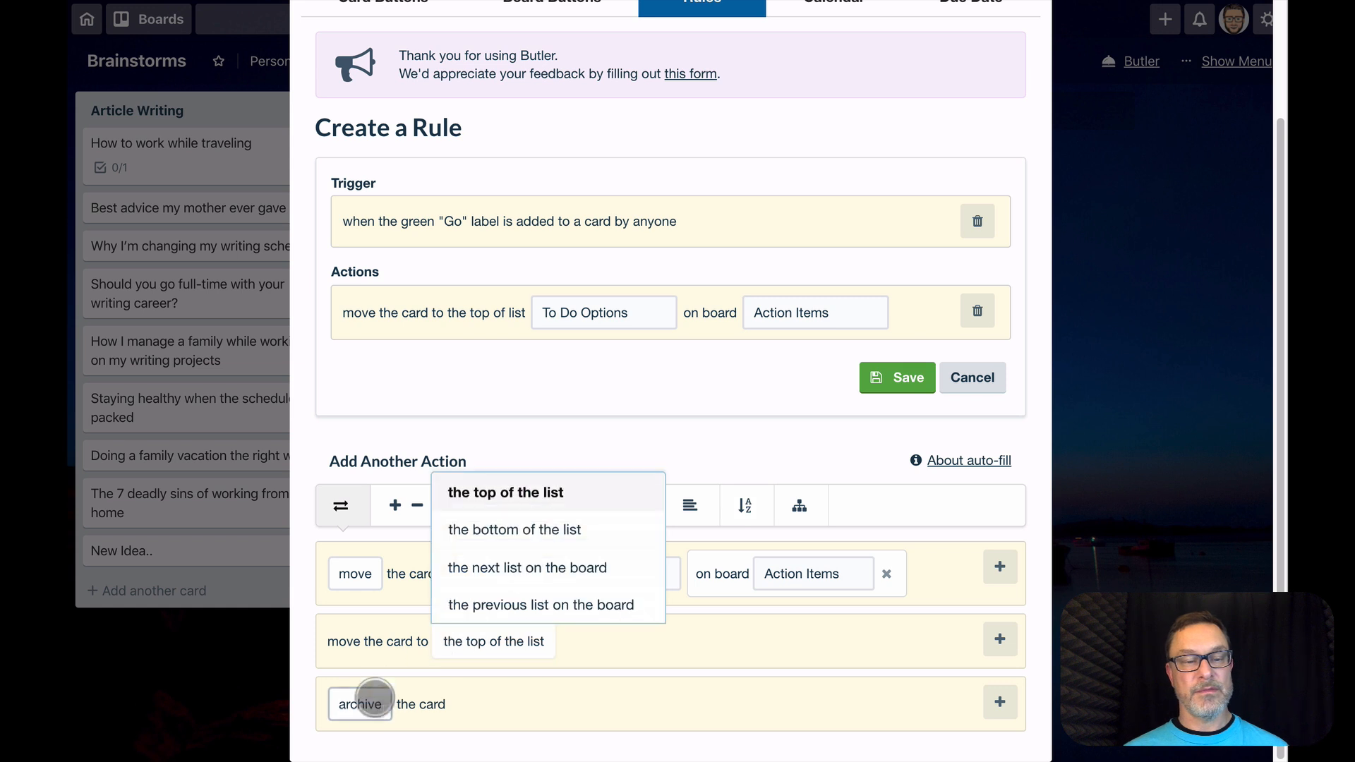
{"action": "left_click", "coordinate": [360, 703]}
{"action": "left_click", "coordinate": [454, 703]}
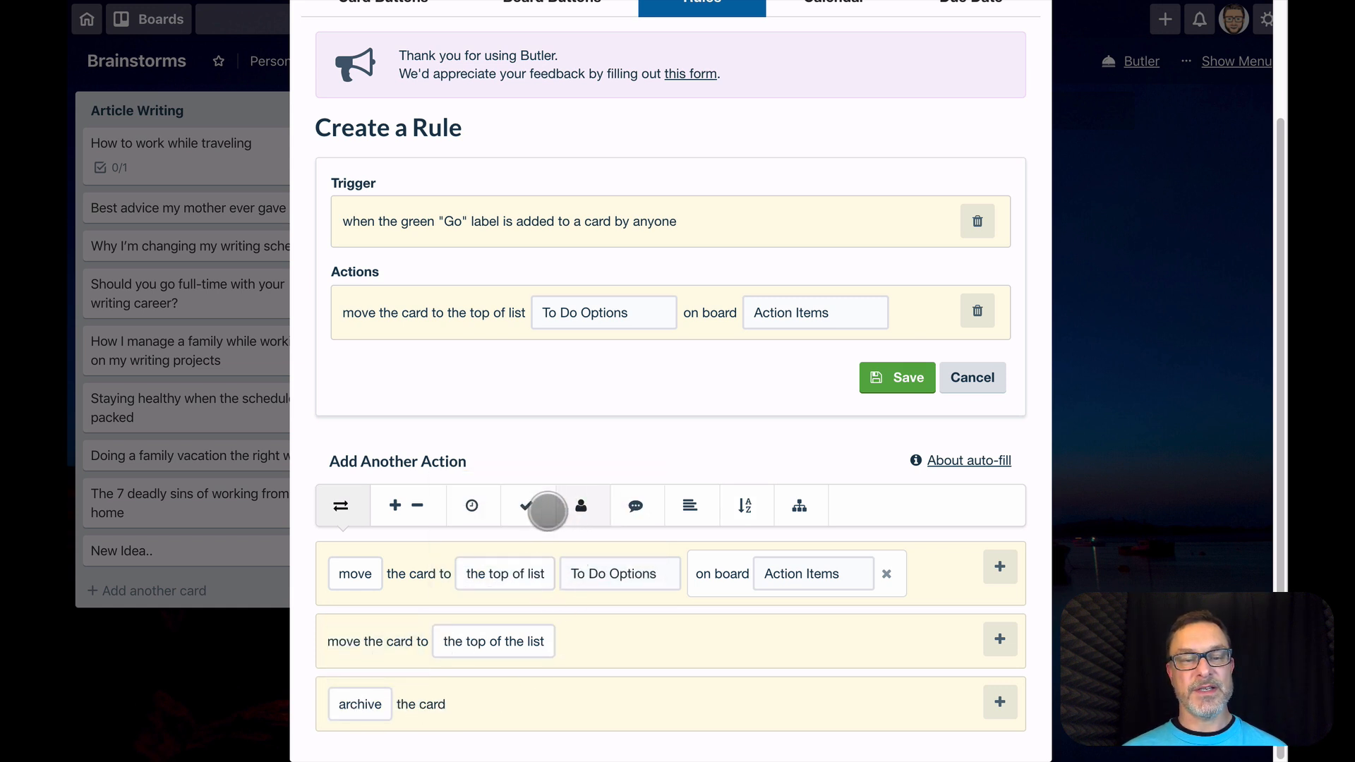
{"action": "left_click", "coordinate": [528, 506]}
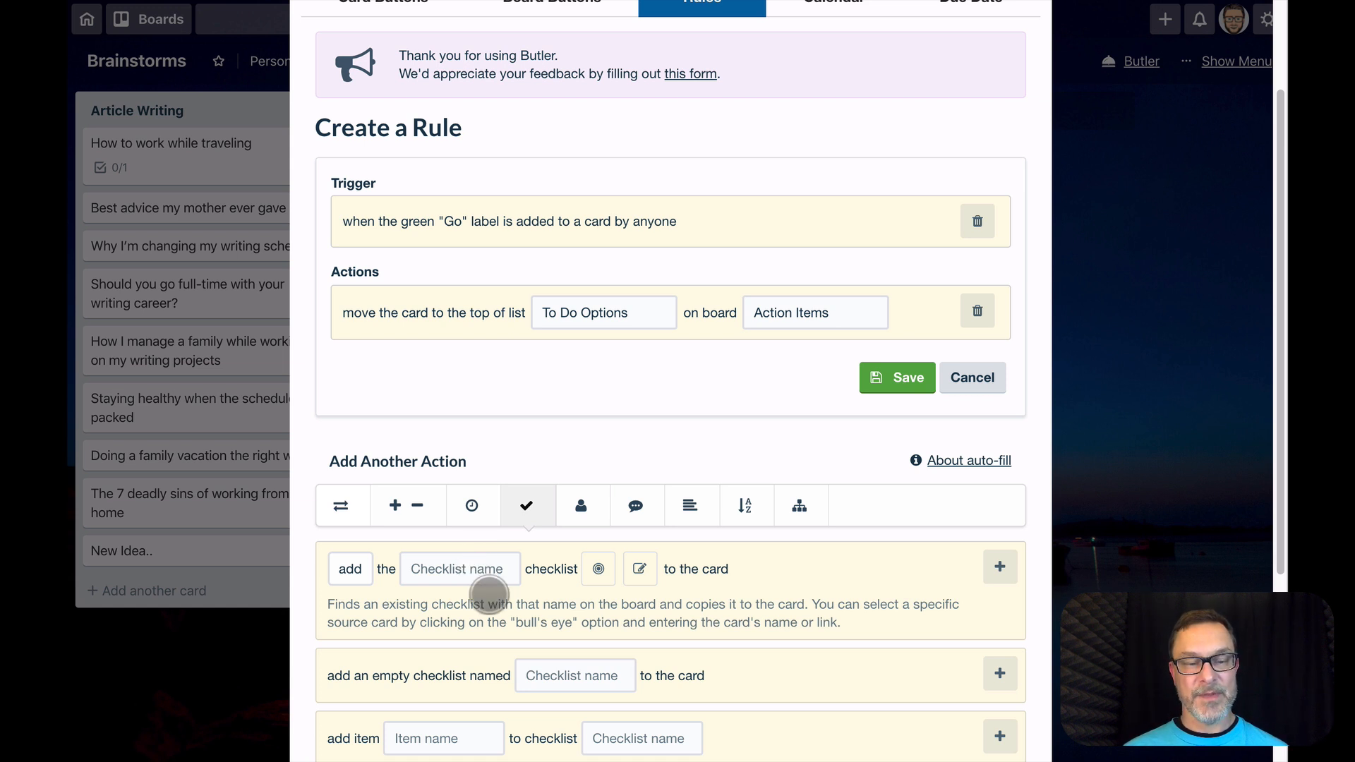
{"action": "scroll", "coordinate": [599, 684], "scroll_direction": "down", "scroll_amount": 1}
{"action": "scroll", "coordinate": [598, 684], "scroll_direction": "up", "scroll_amount": 3}
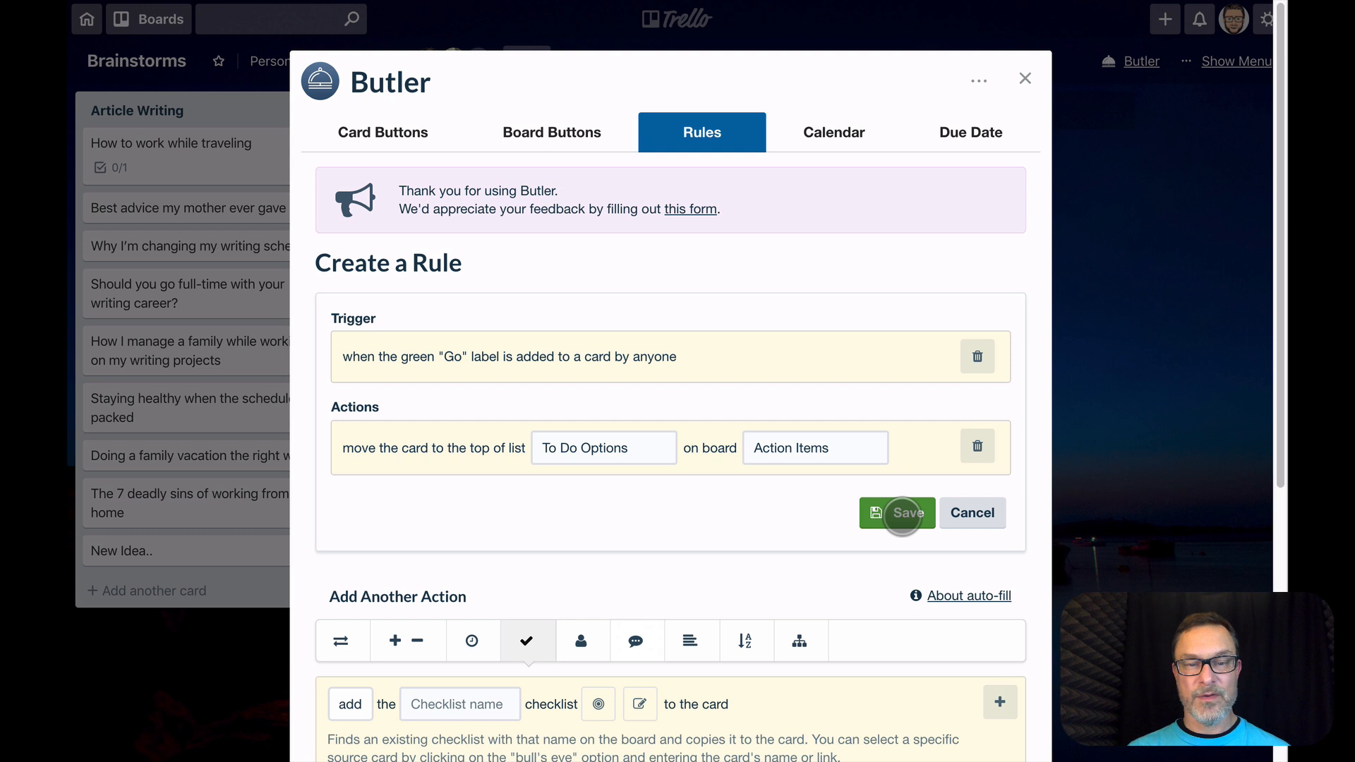
Save the "Go" label rule and close Butler
{"action": "left_click", "coordinate": [902, 513]}
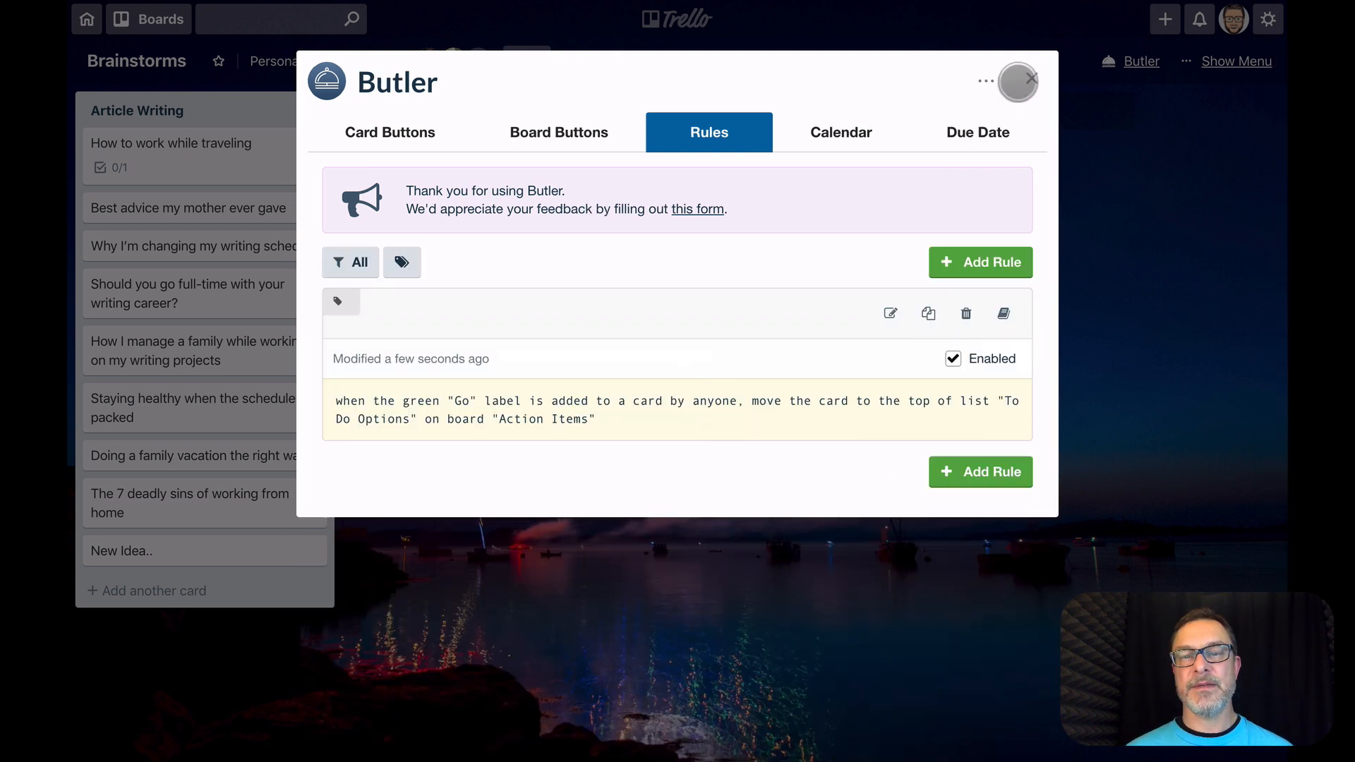
{"action": "left_click", "coordinate": [1030, 71]}
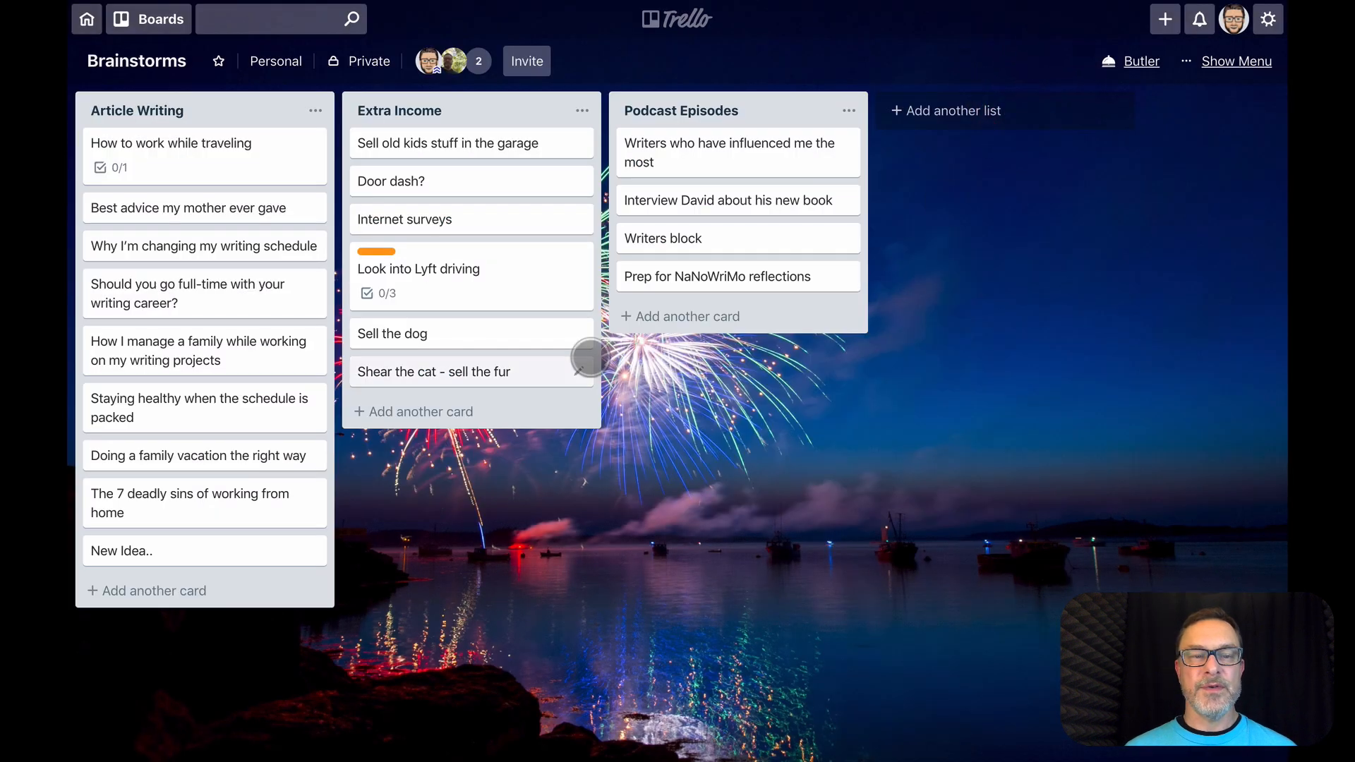
View the labels available for the "Look into Lyft driving" card, leave them unassigned, and return to the Brainstorms board
{"action": "left_click", "coordinate": [460, 280]}
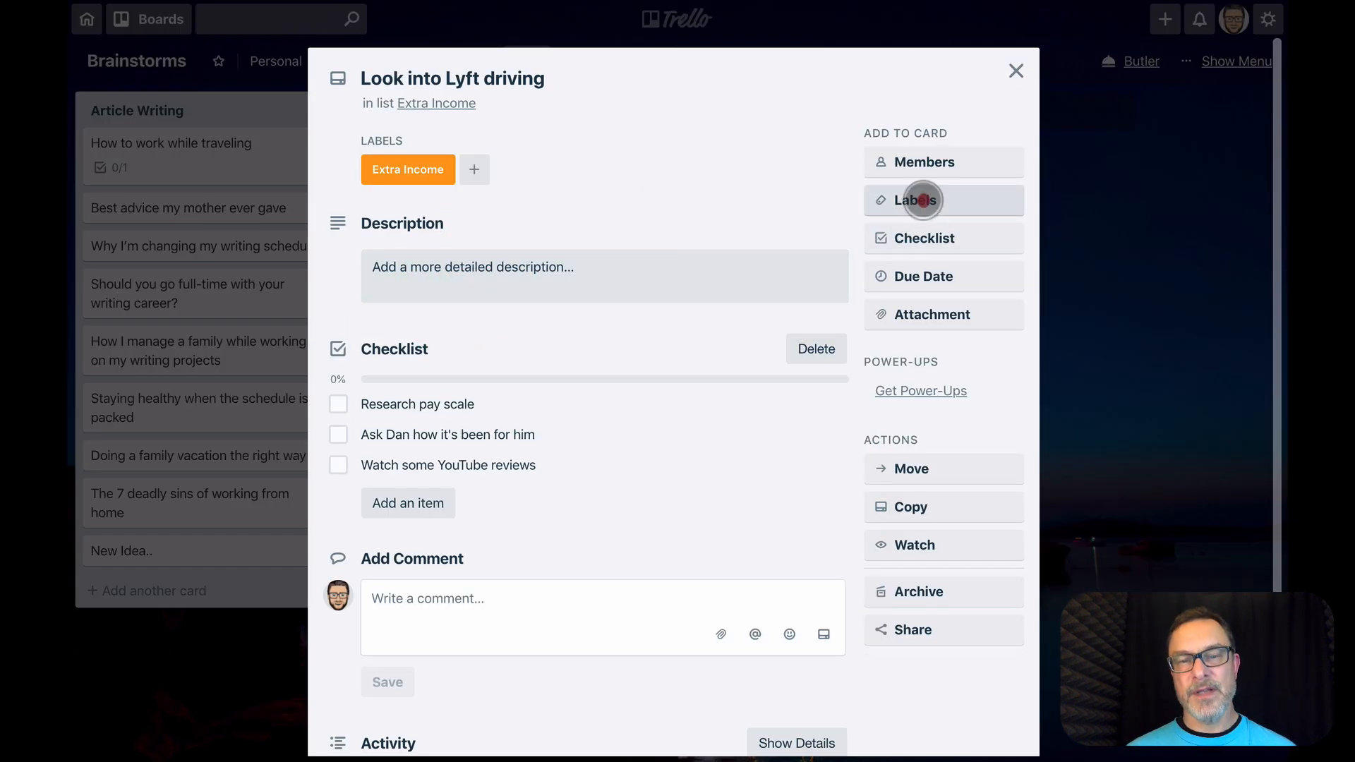
{"action": "left_click", "coordinate": [922, 200]}
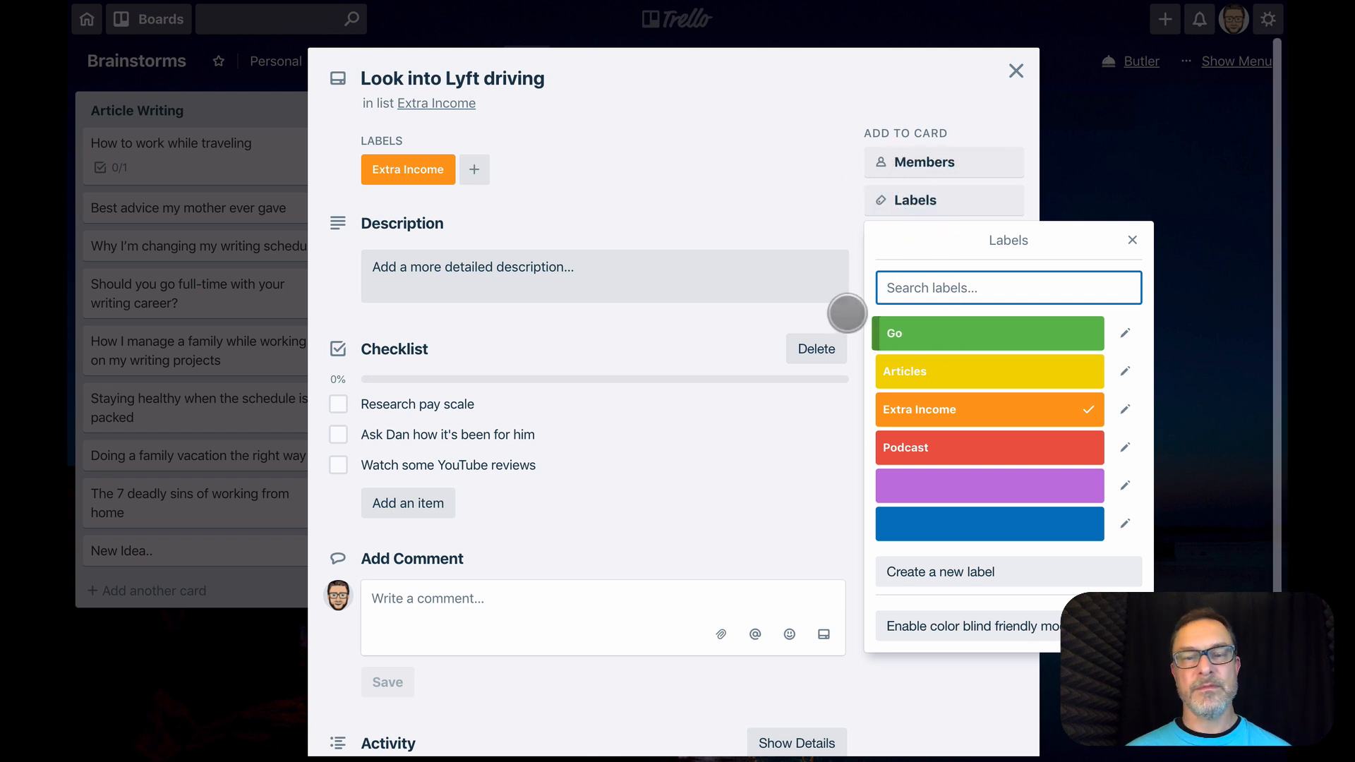
{"action": "left_click", "coordinate": [788, 169]}
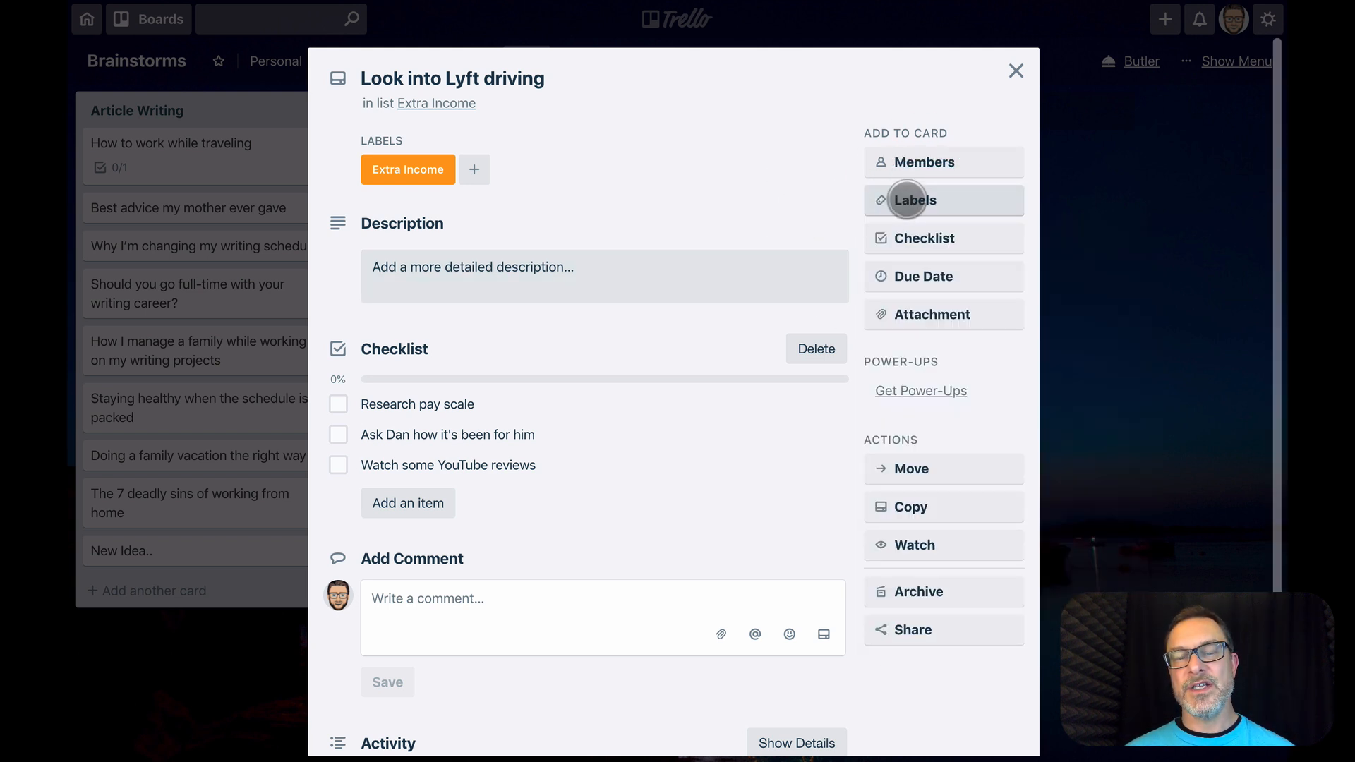
{"action": "left_click", "coordinate": [918, 204]}
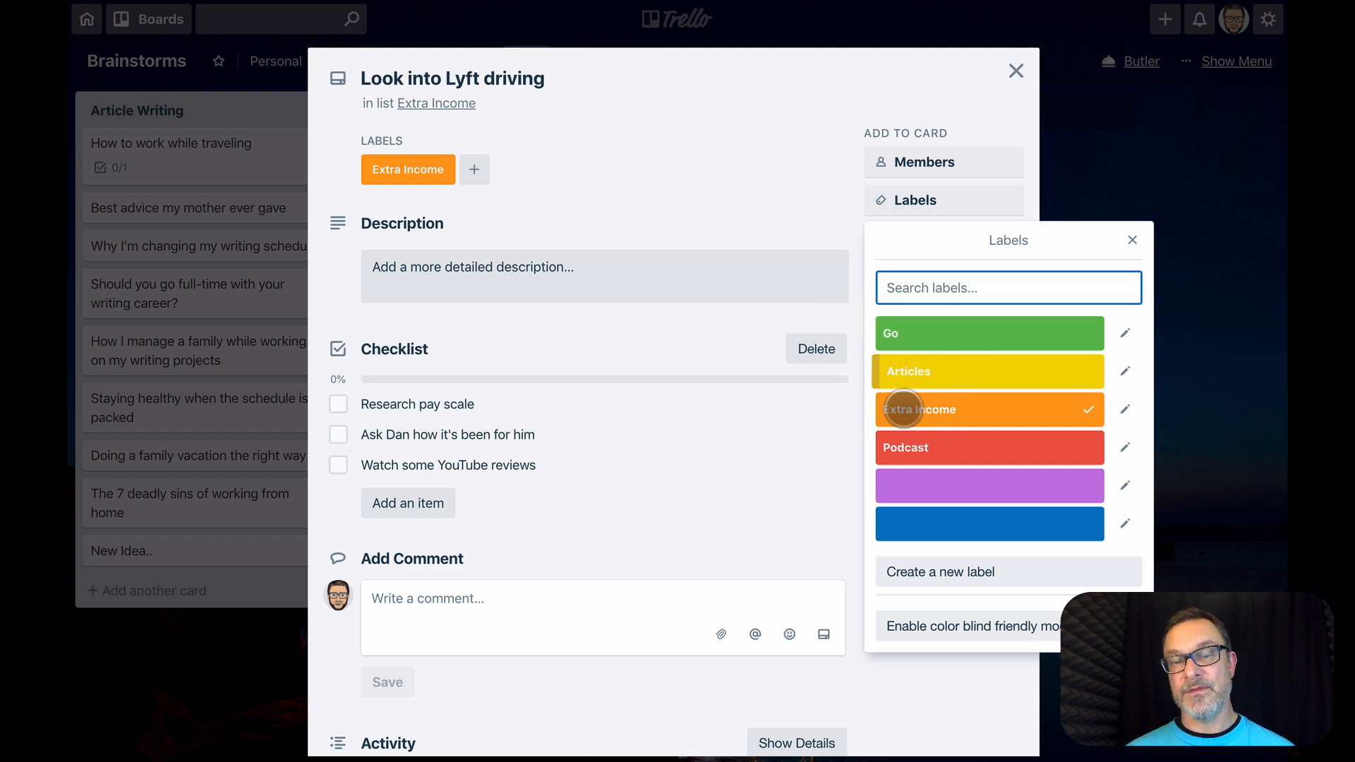
{"action": "left_click", "coordinate": [807, 164]}
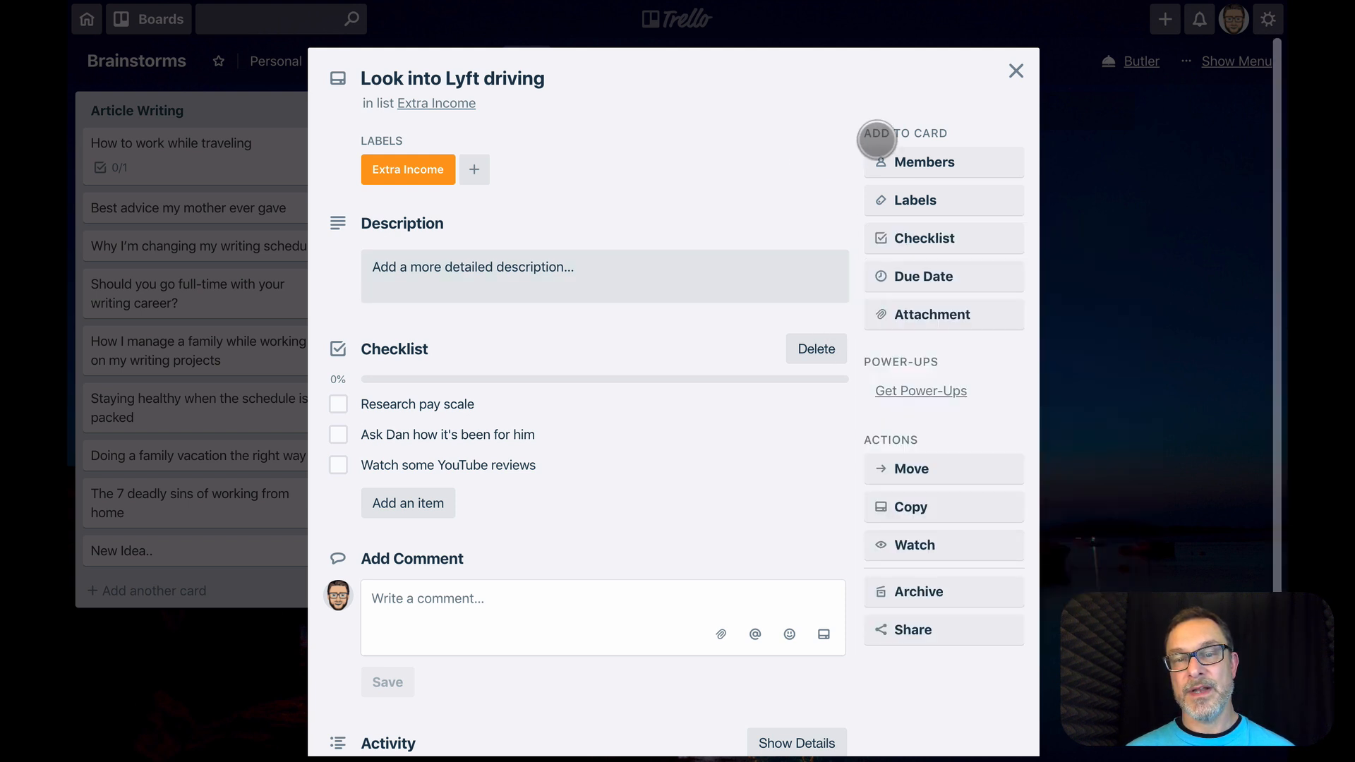
{"action": "left_click", "coordinate": [1010, 73]}
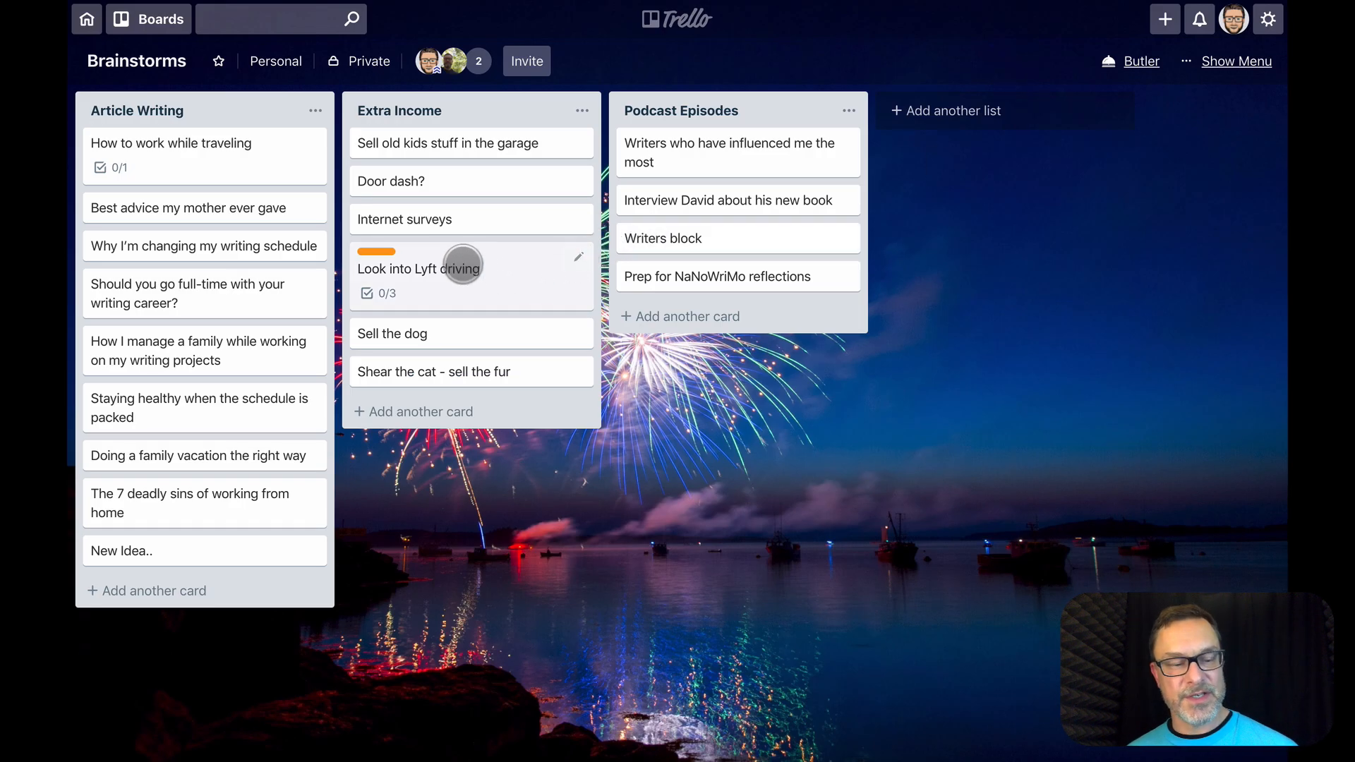
Add the green "Go" label to the "Look into Lyft driving" card in the Extra Income list
{"action": "key", "text": "1"}
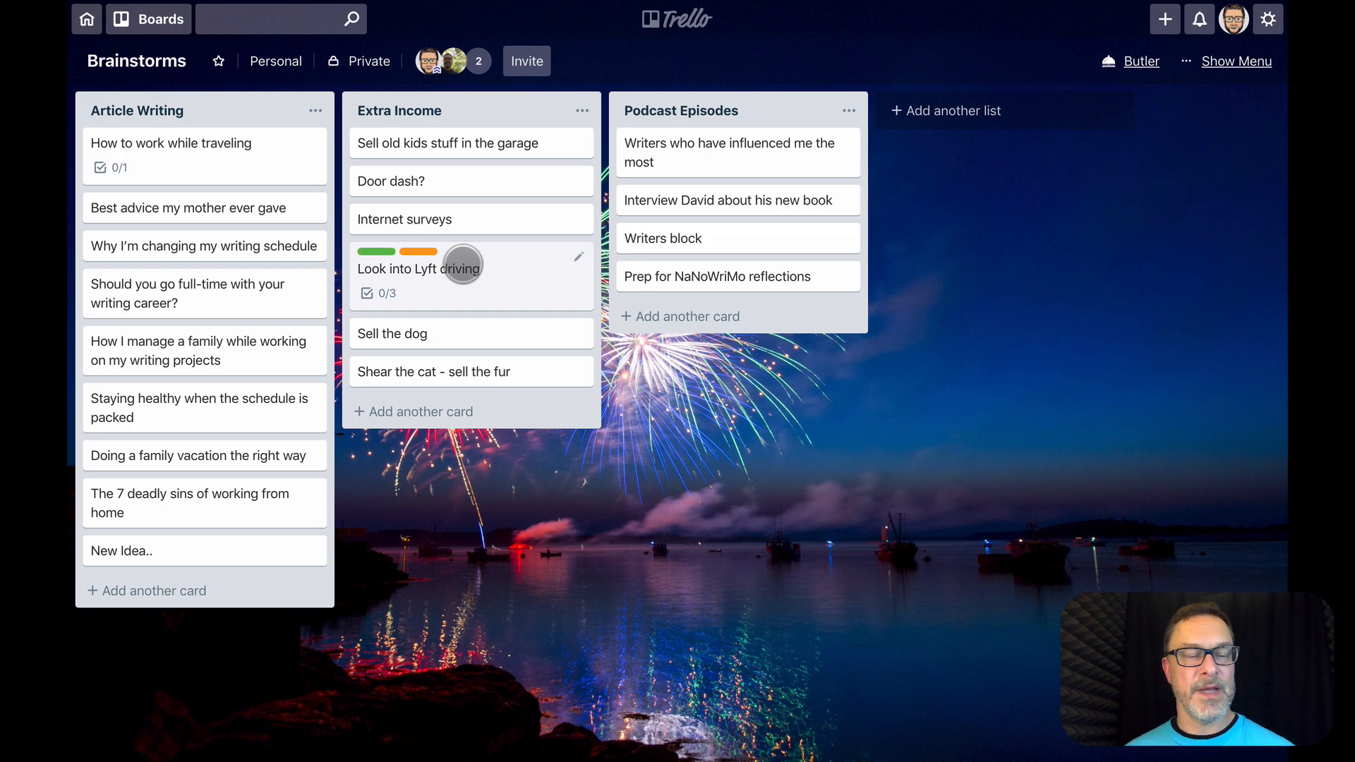
{"action": "key", "text": "c"}
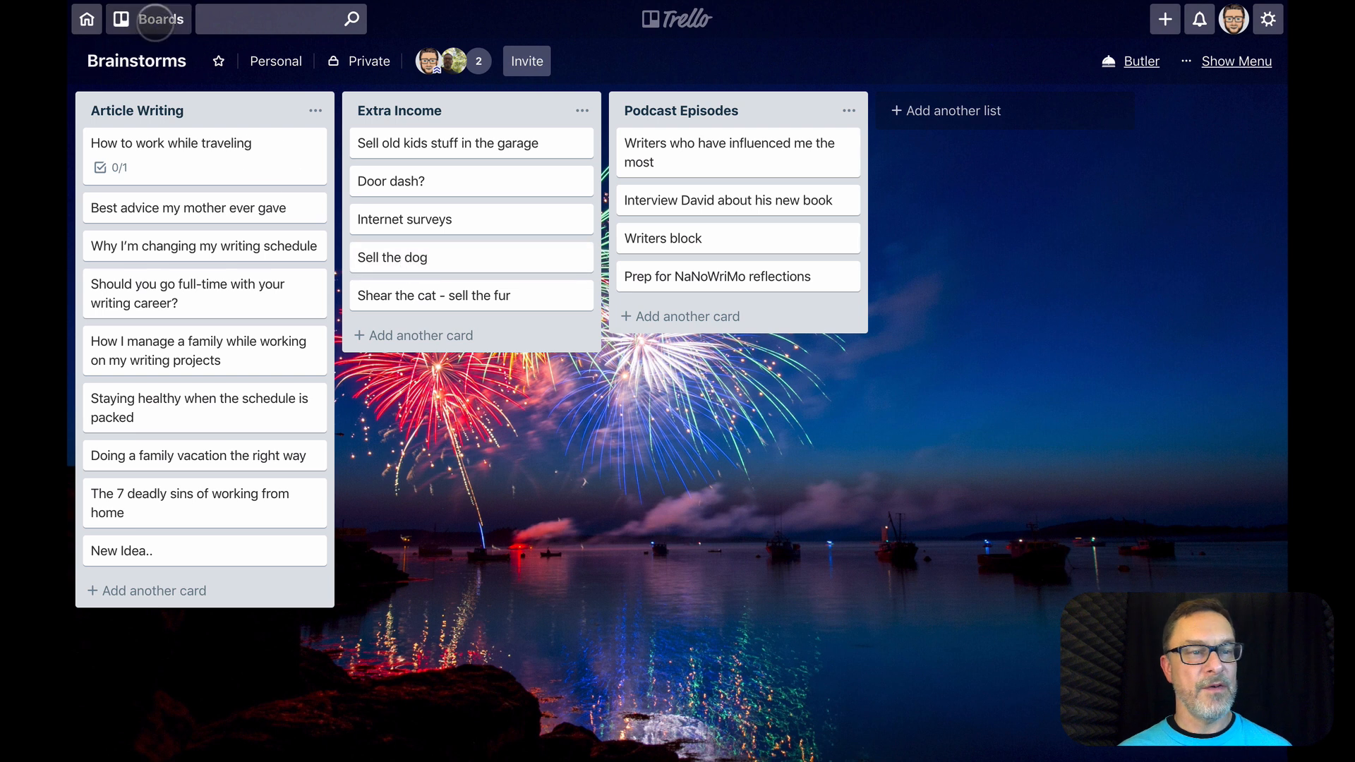
Switch to the Action Items board and move the "Look into Lyft driving" card from To Do Options to In Progress
{"action": "left_click", "coordinate": [152, 19]}
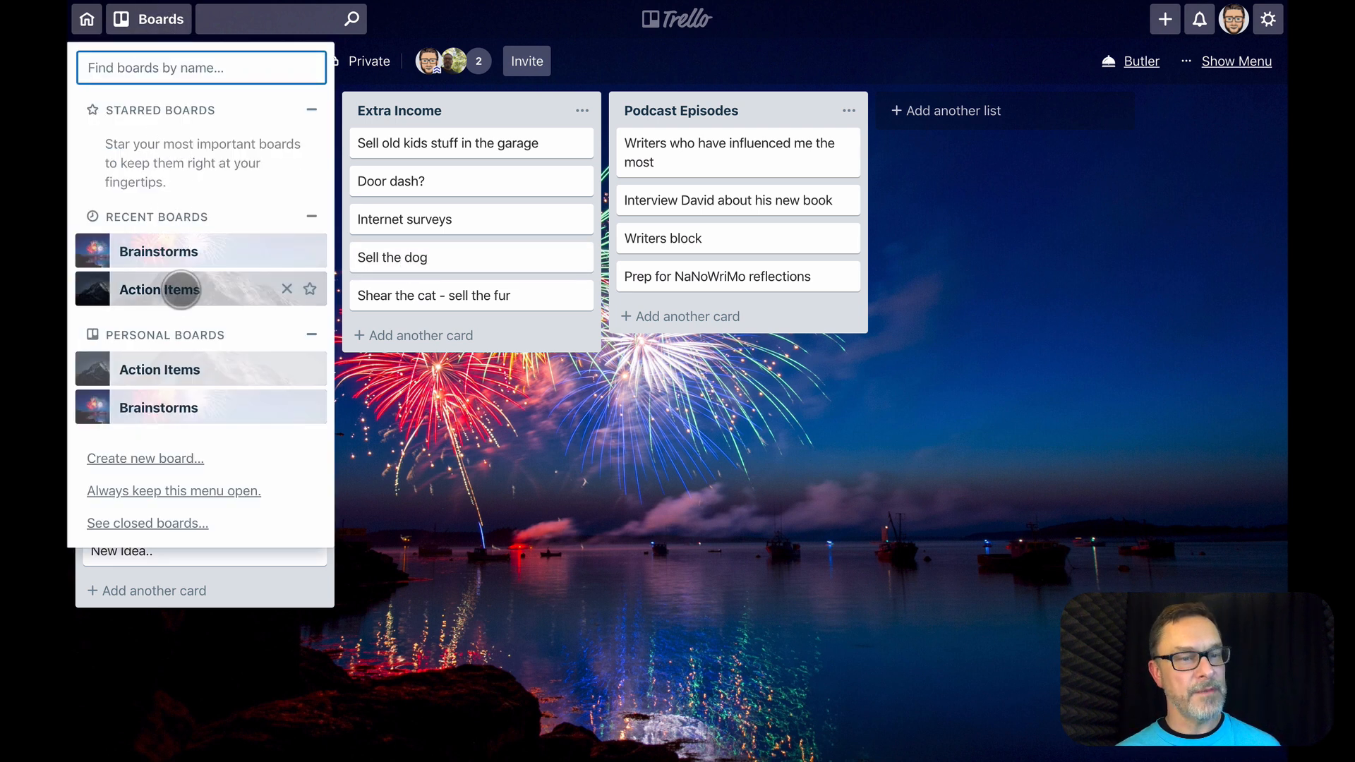
{"action": "left_click", "coordinate": [181, 289]}
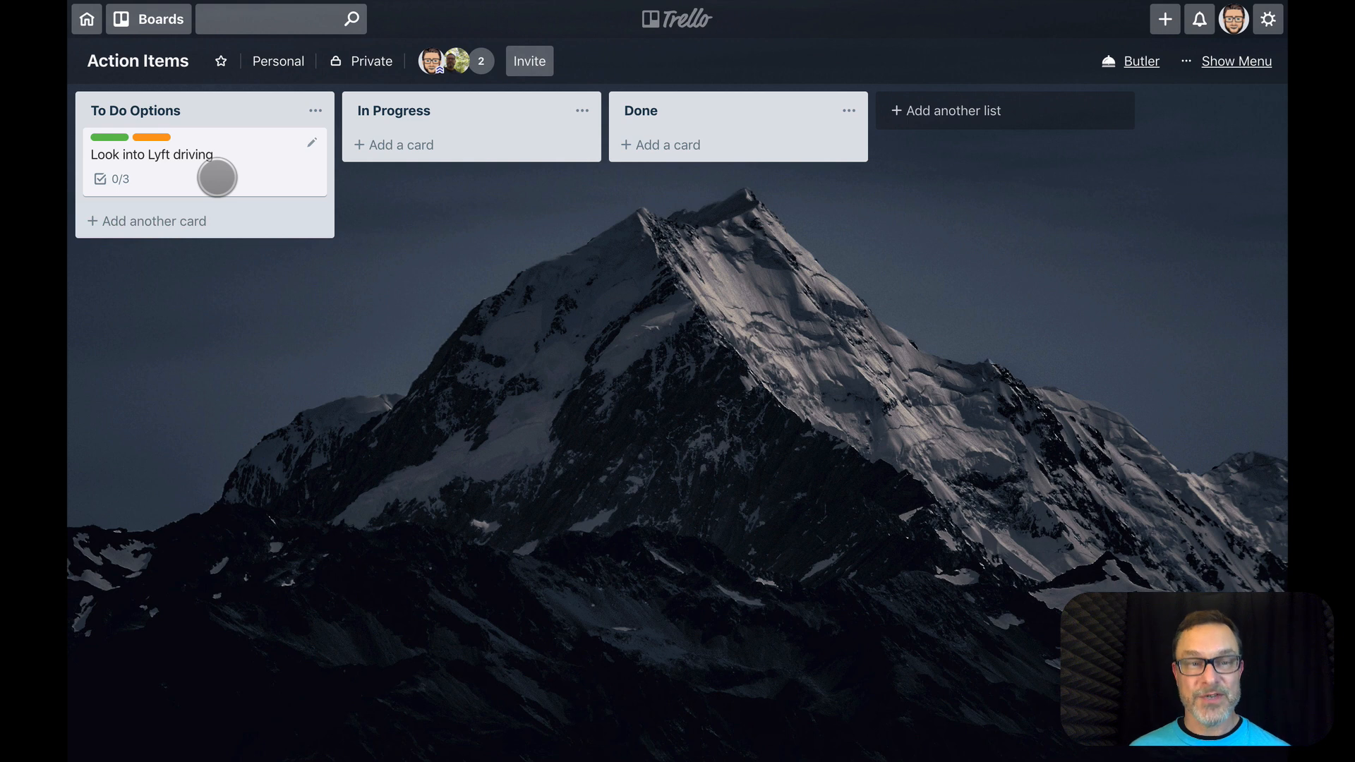
{"action": "left_click_drag", "start_coordinate": [217, 177], "coordinate": [466, 170]}
Mark all three checklist items on the "Look into Lyft driving" card as complete and move the card to the Done list
{"action": "left_click", "coordinate": [467, 171]}
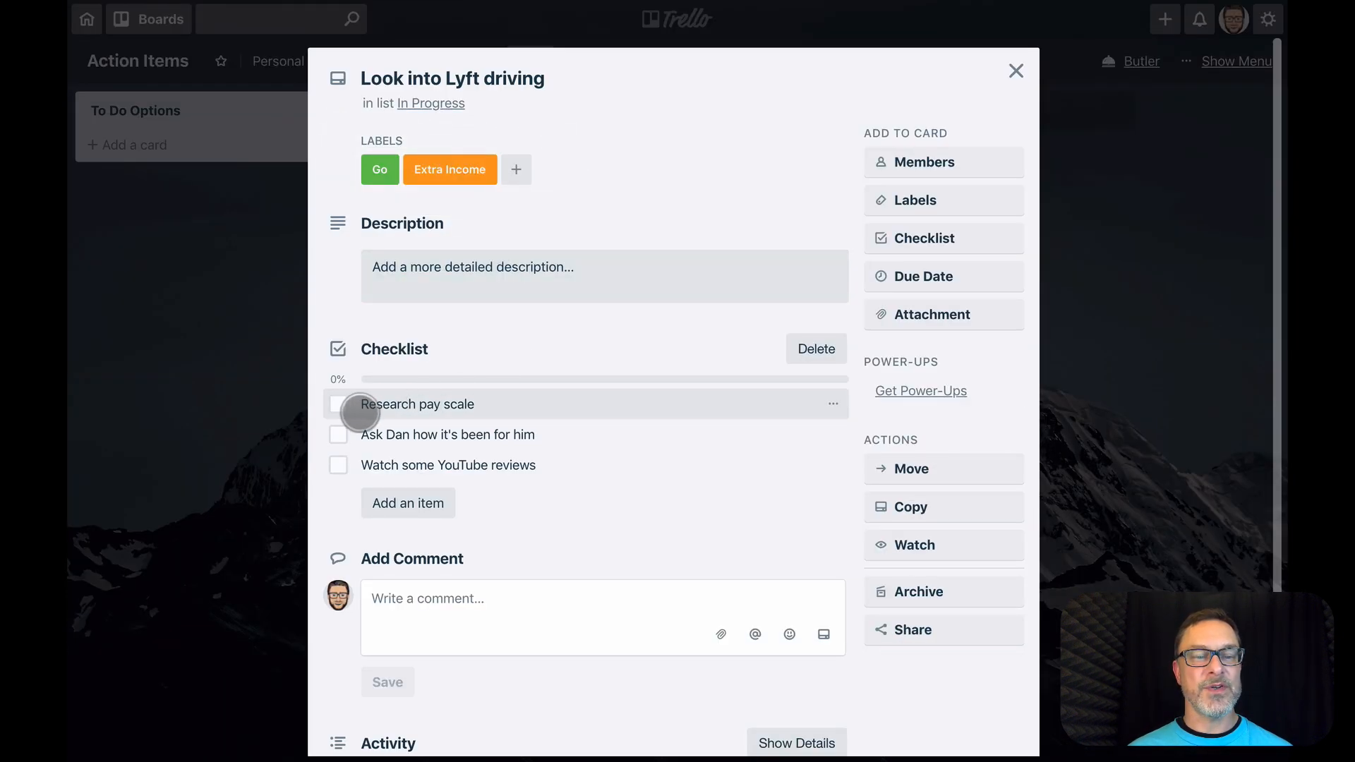
{"action": "left_click", "coordinate": [338, 405]}
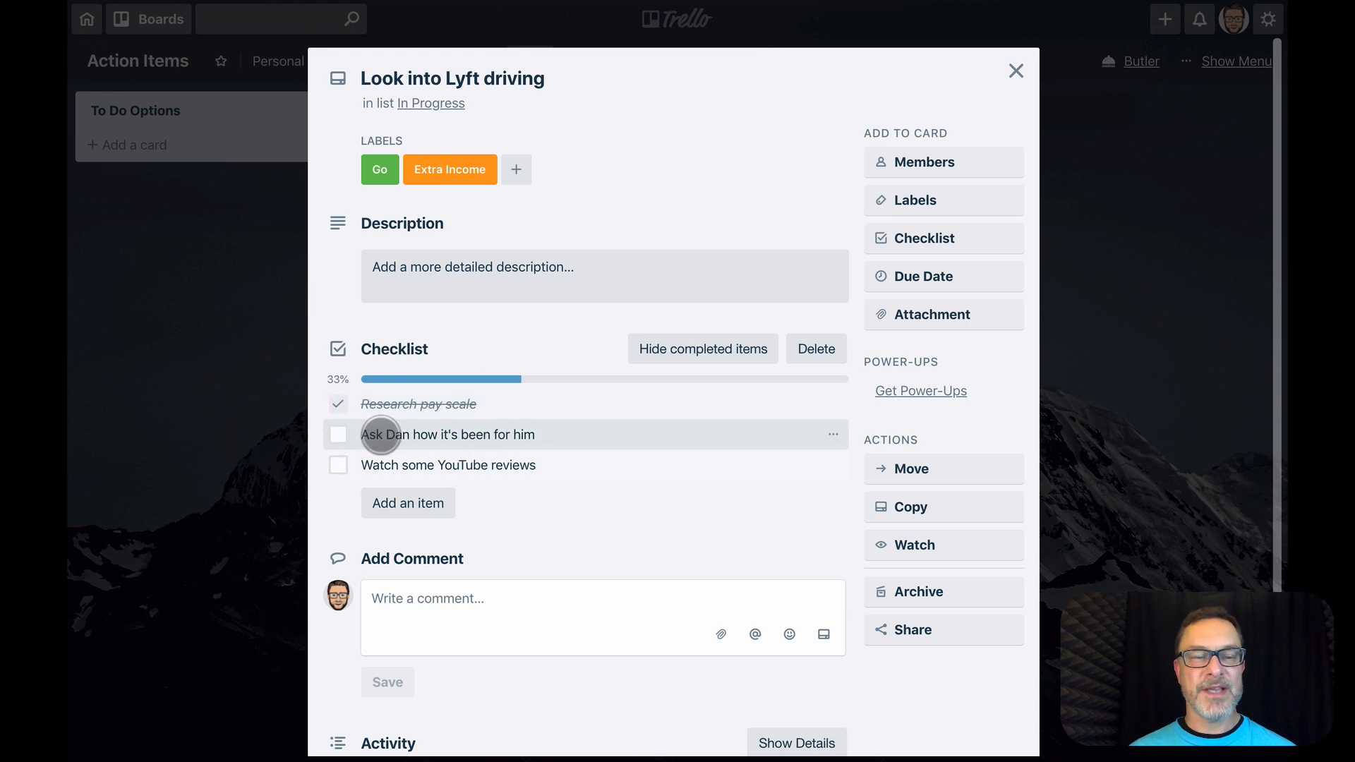
{"action": "left_click", "coordinate": [338, 435]}
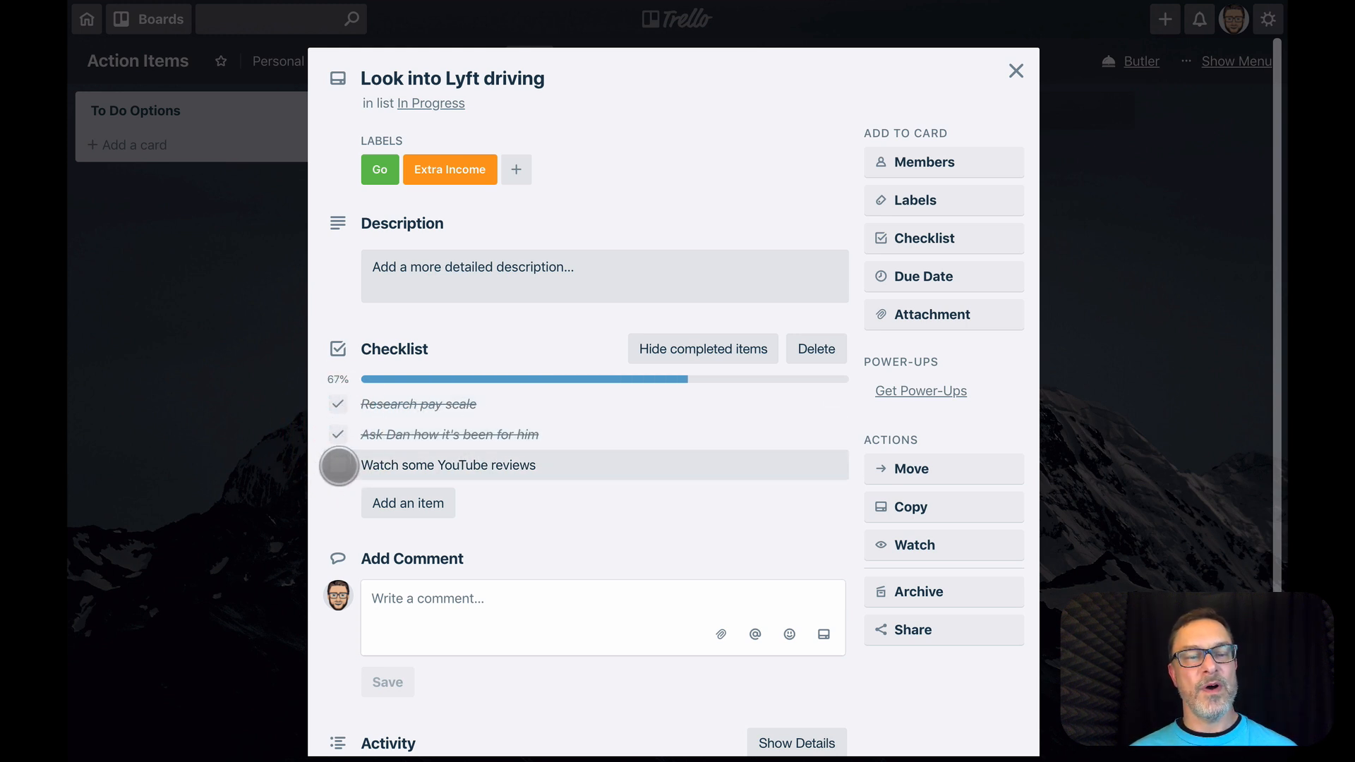
{"action": "left_click", "coordinate": [338, 465]}
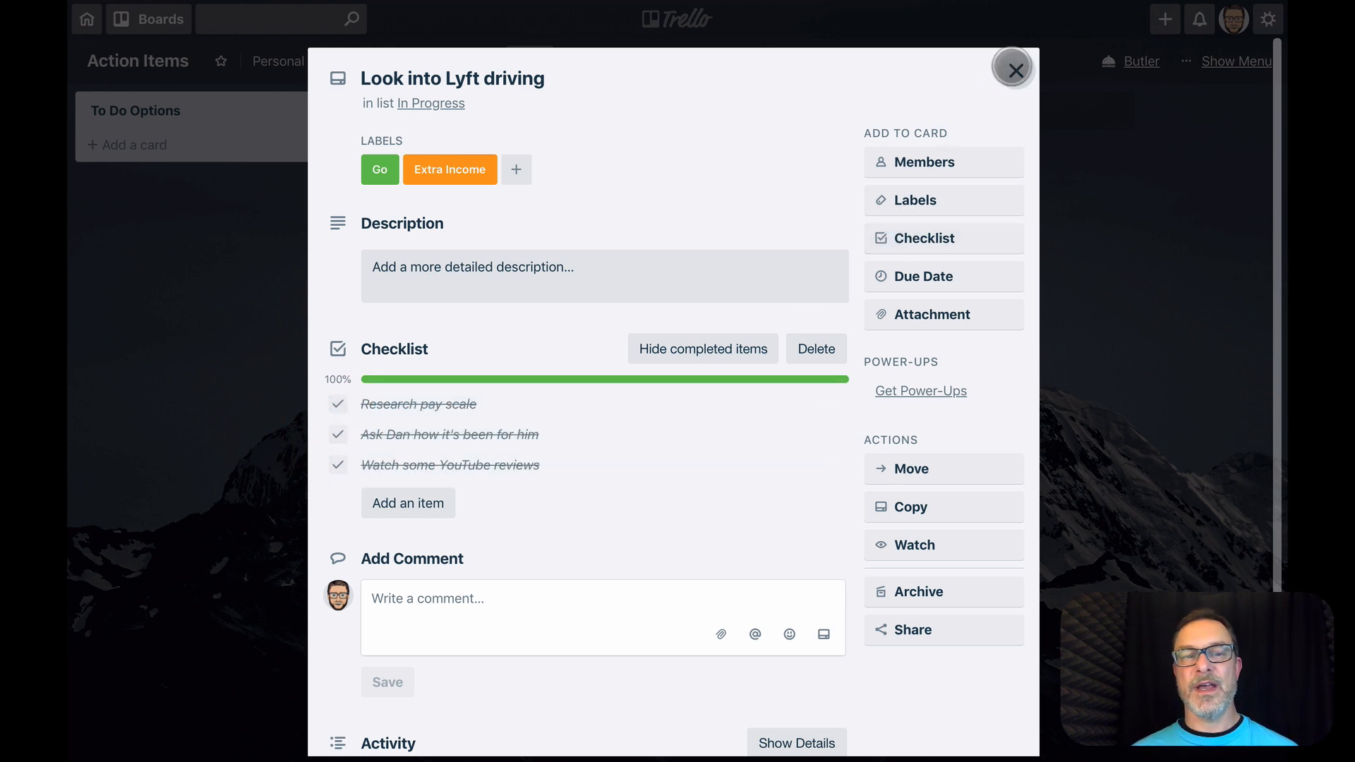
{"action": "left_click", "coordinate": [1013, 68]}
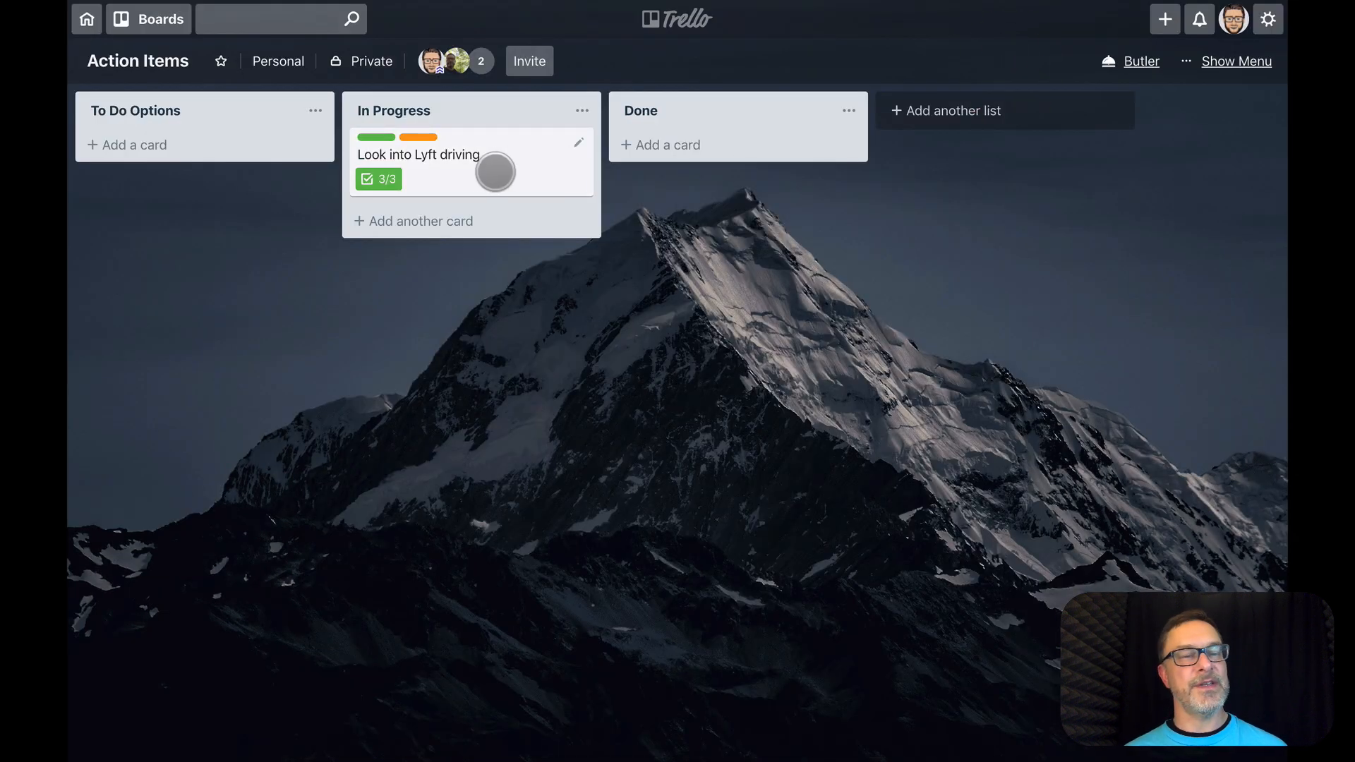
{"action": "left_click_drag", "start_coordinate": [476, 166], "coordinate": [702, 148]}
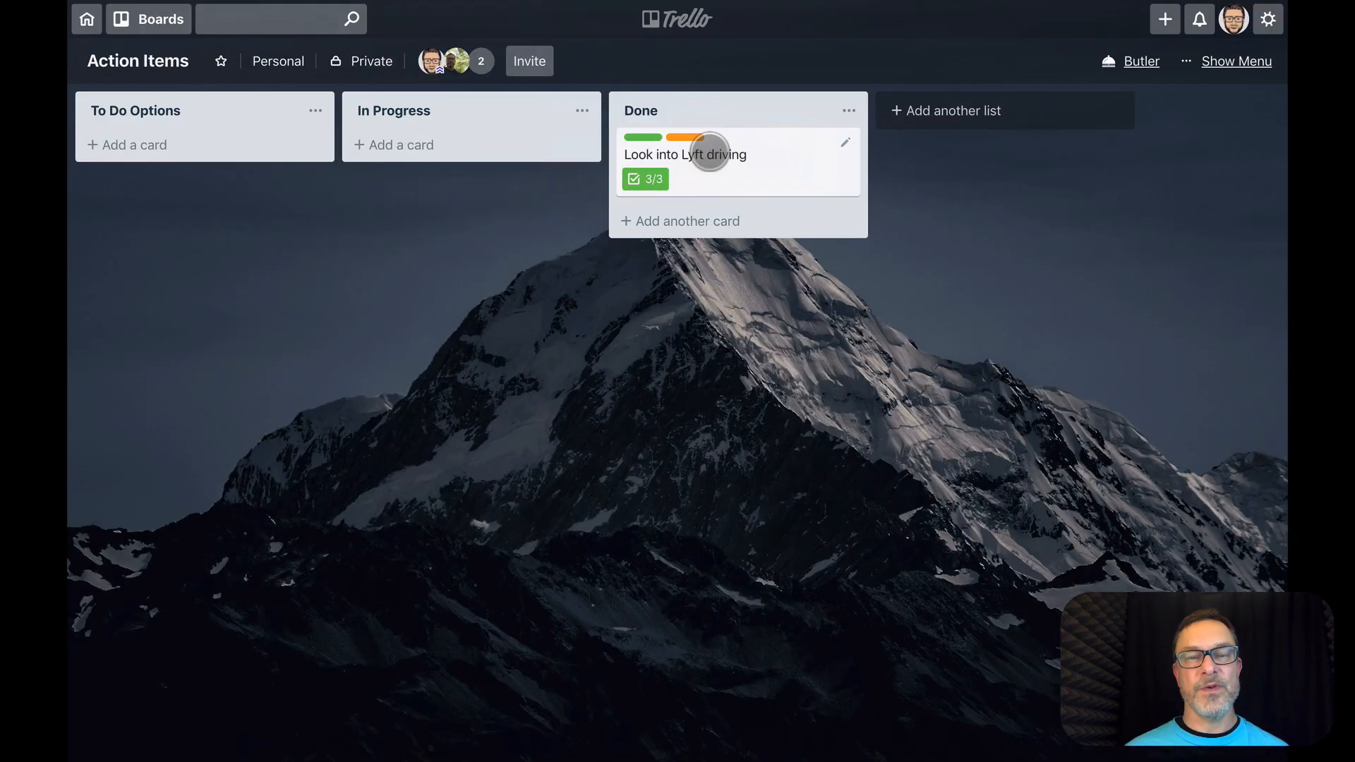